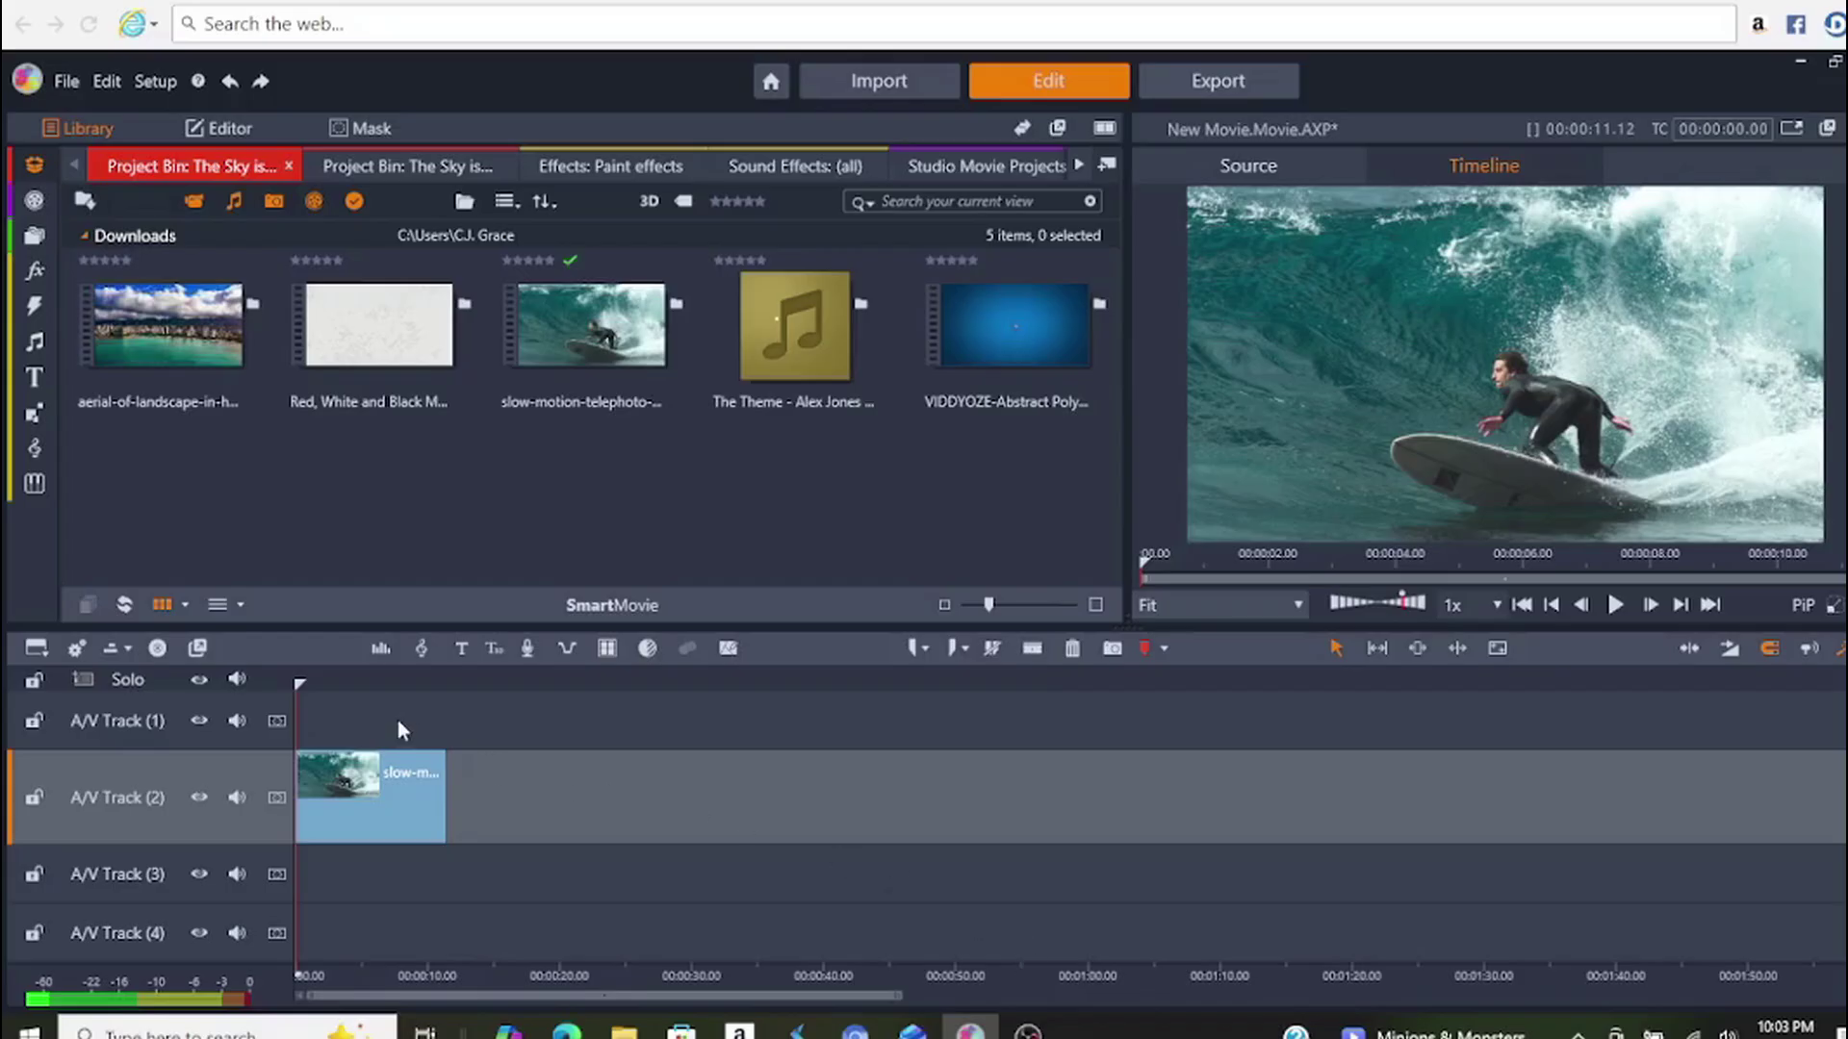
- Create a title about 5 seconds into the surfing clip and set its text to SURF WORLD
{"action": "left_click_drag", "start_coordinate": [299, 685], "coordinate": [363, 691]}
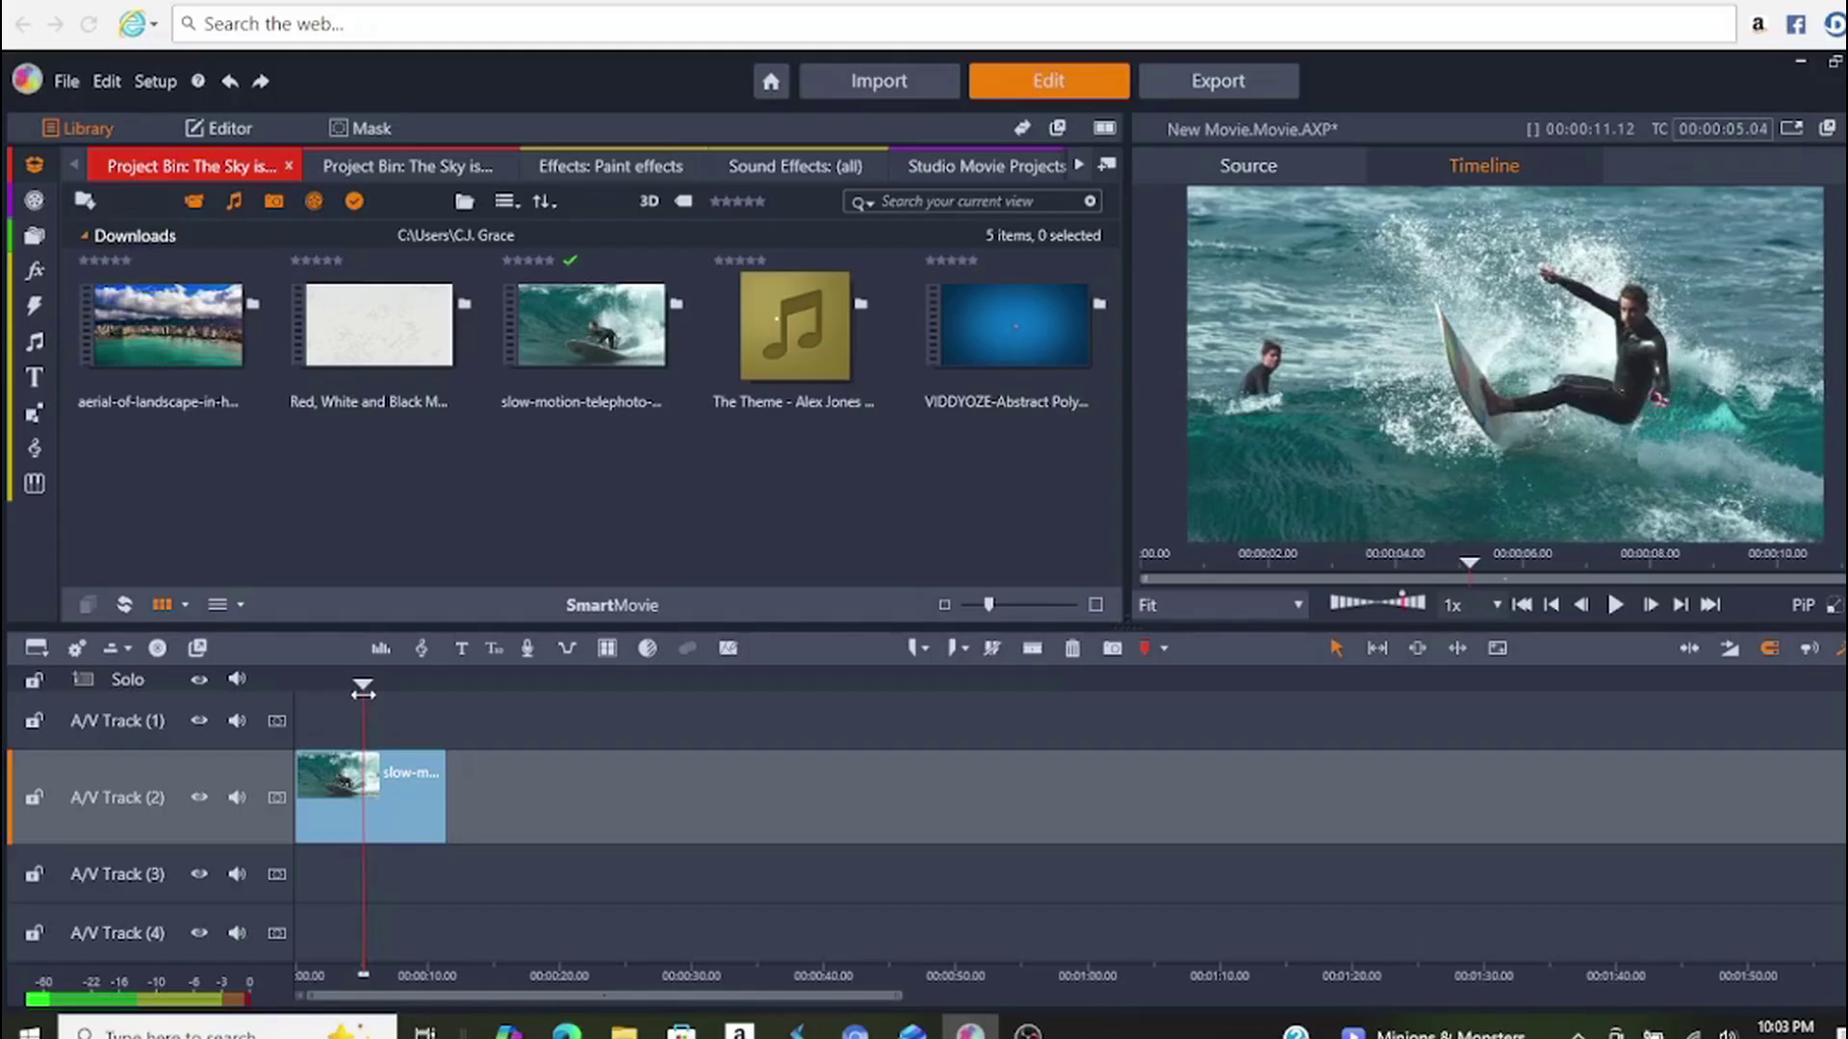
{"action": "left_click", "coordinate": [462, 649]}
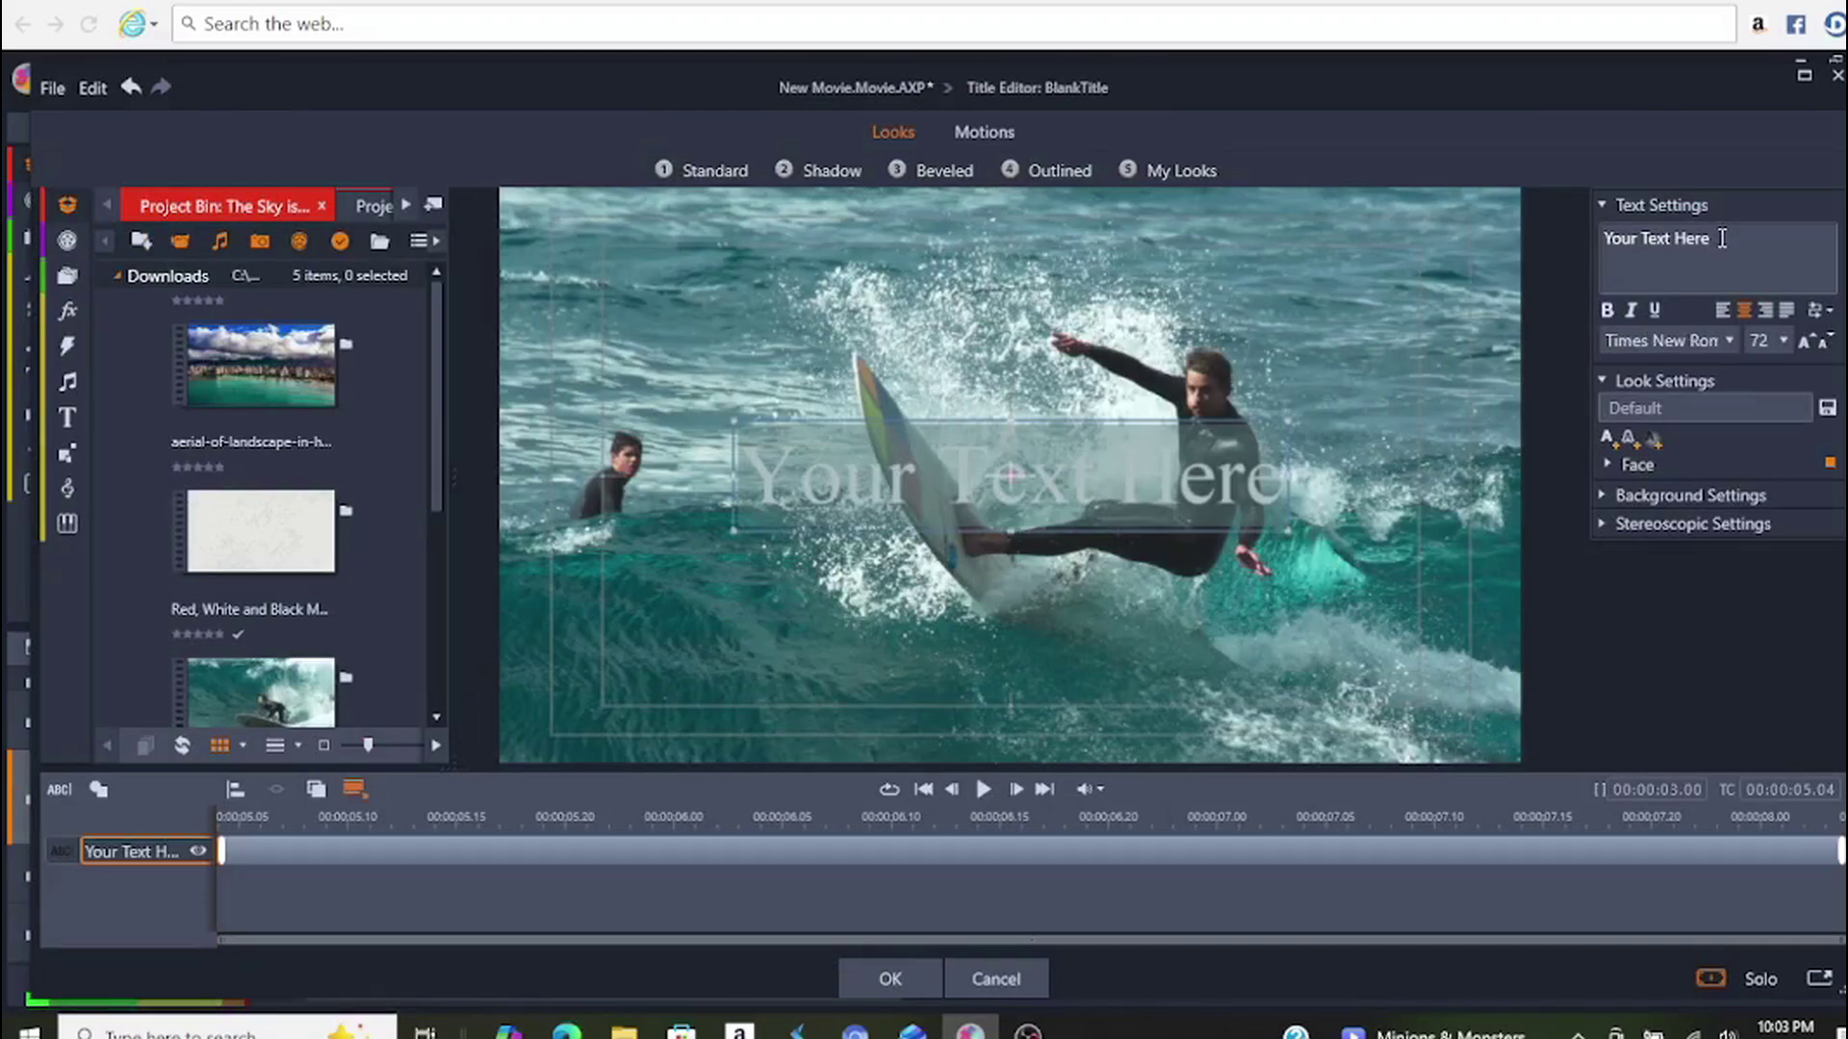
{"action": "left_click_drag", "start_coordinate": [1721, 238], "coordinate": [1588, 255]}
{"action": "type", "text": "SU"}
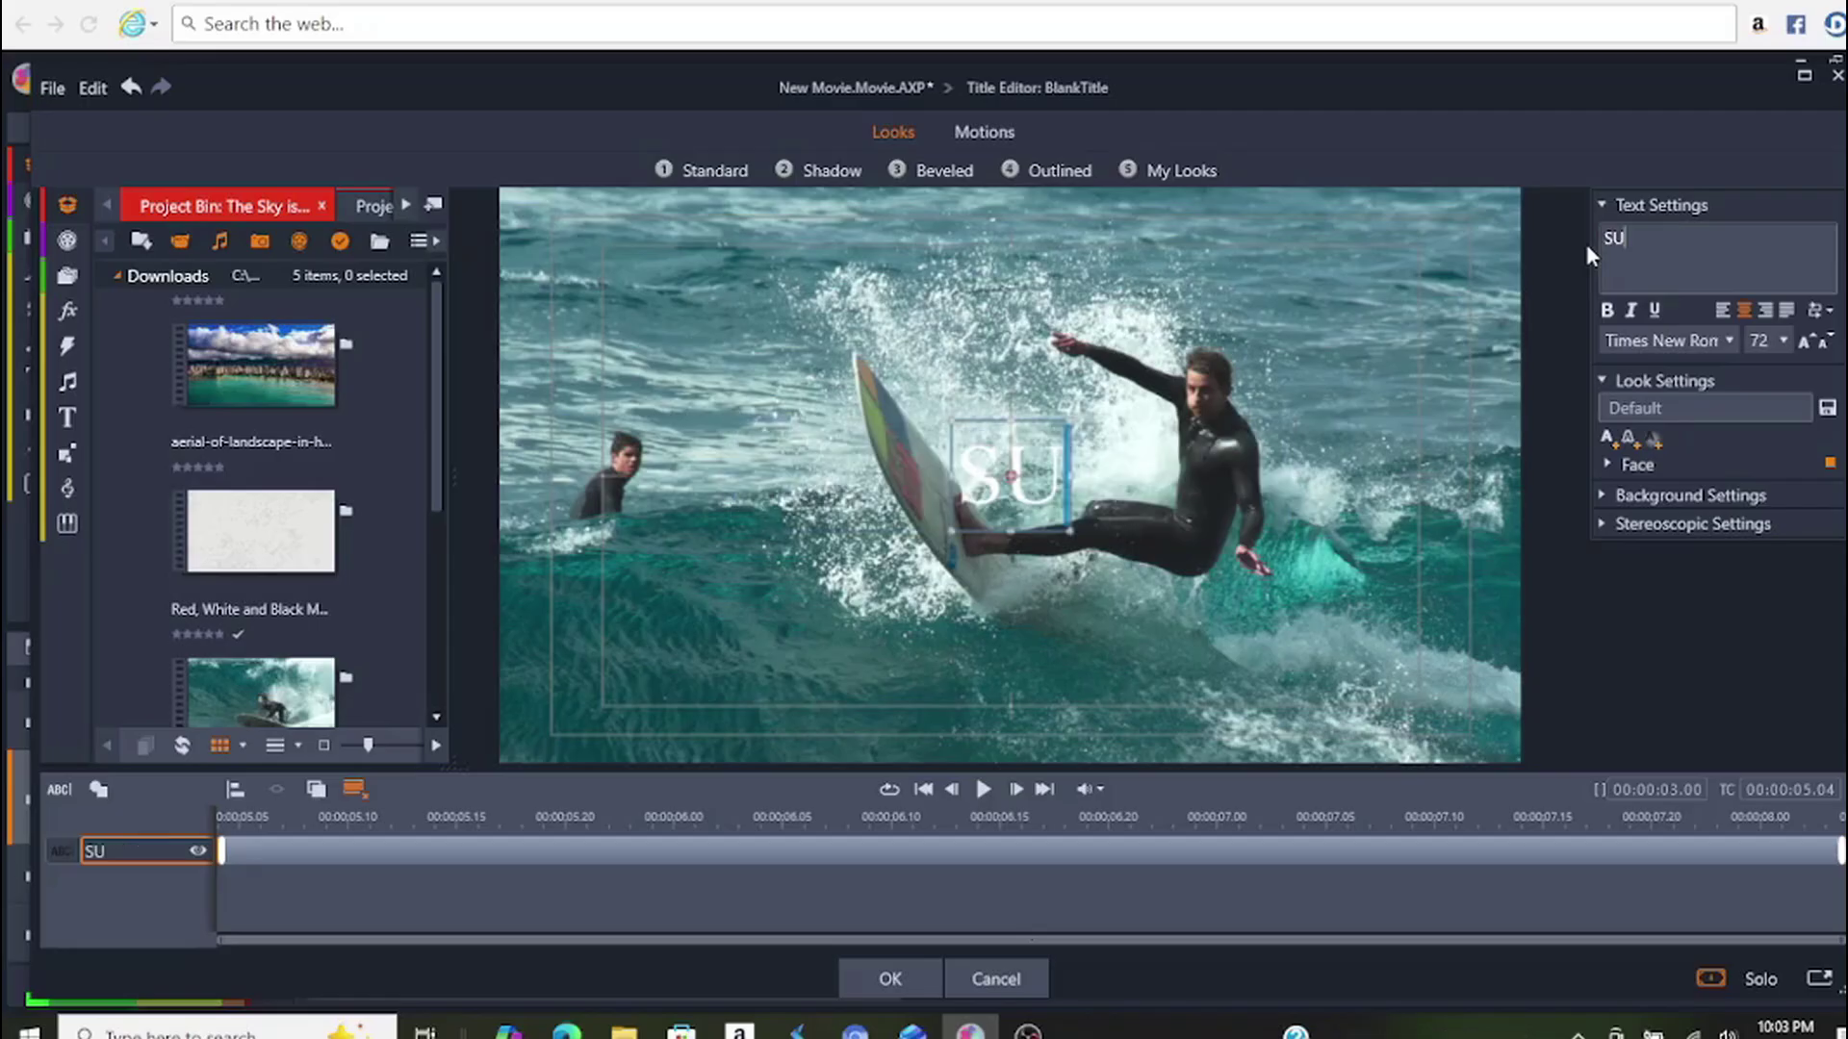
{"action": "type", "text": "RF WORLD"}
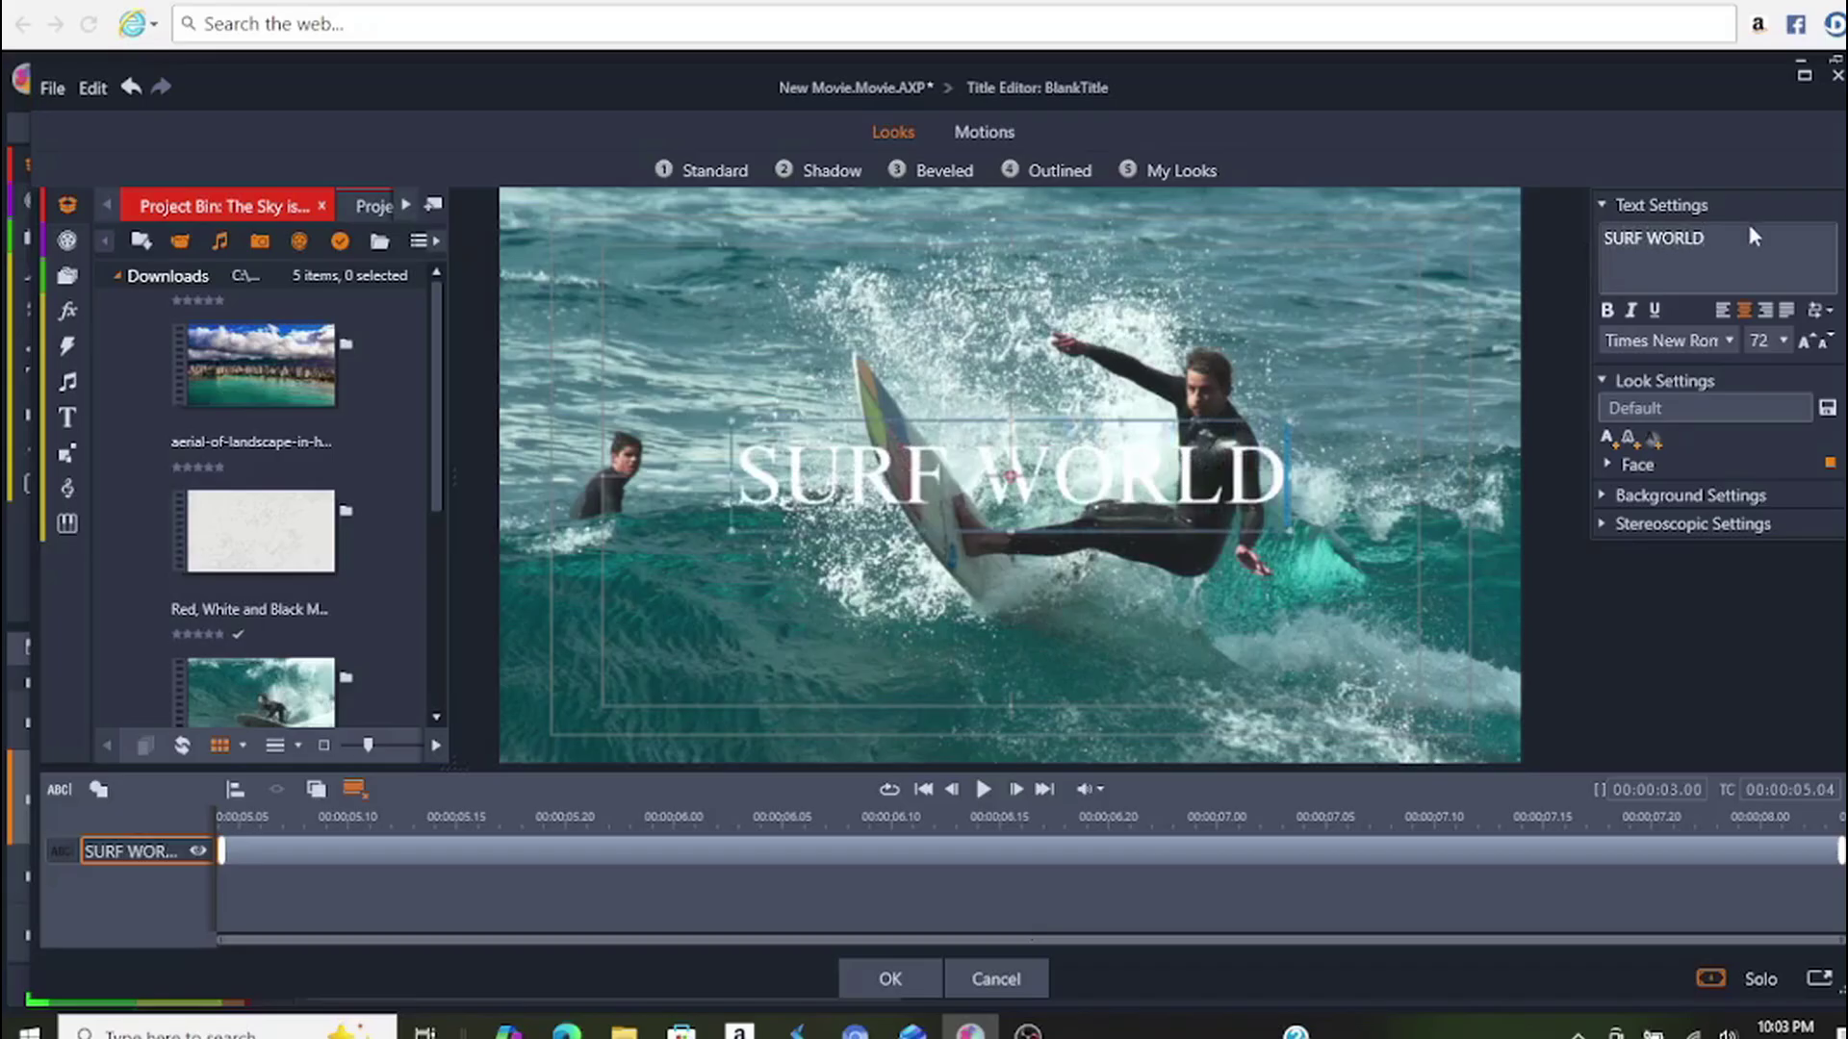
- Change the font of the SURF WORLD text to Impact
{"action": "left_click_drag", "start_coordinate": [1728, 243], "coordinate": [1597, 234]}
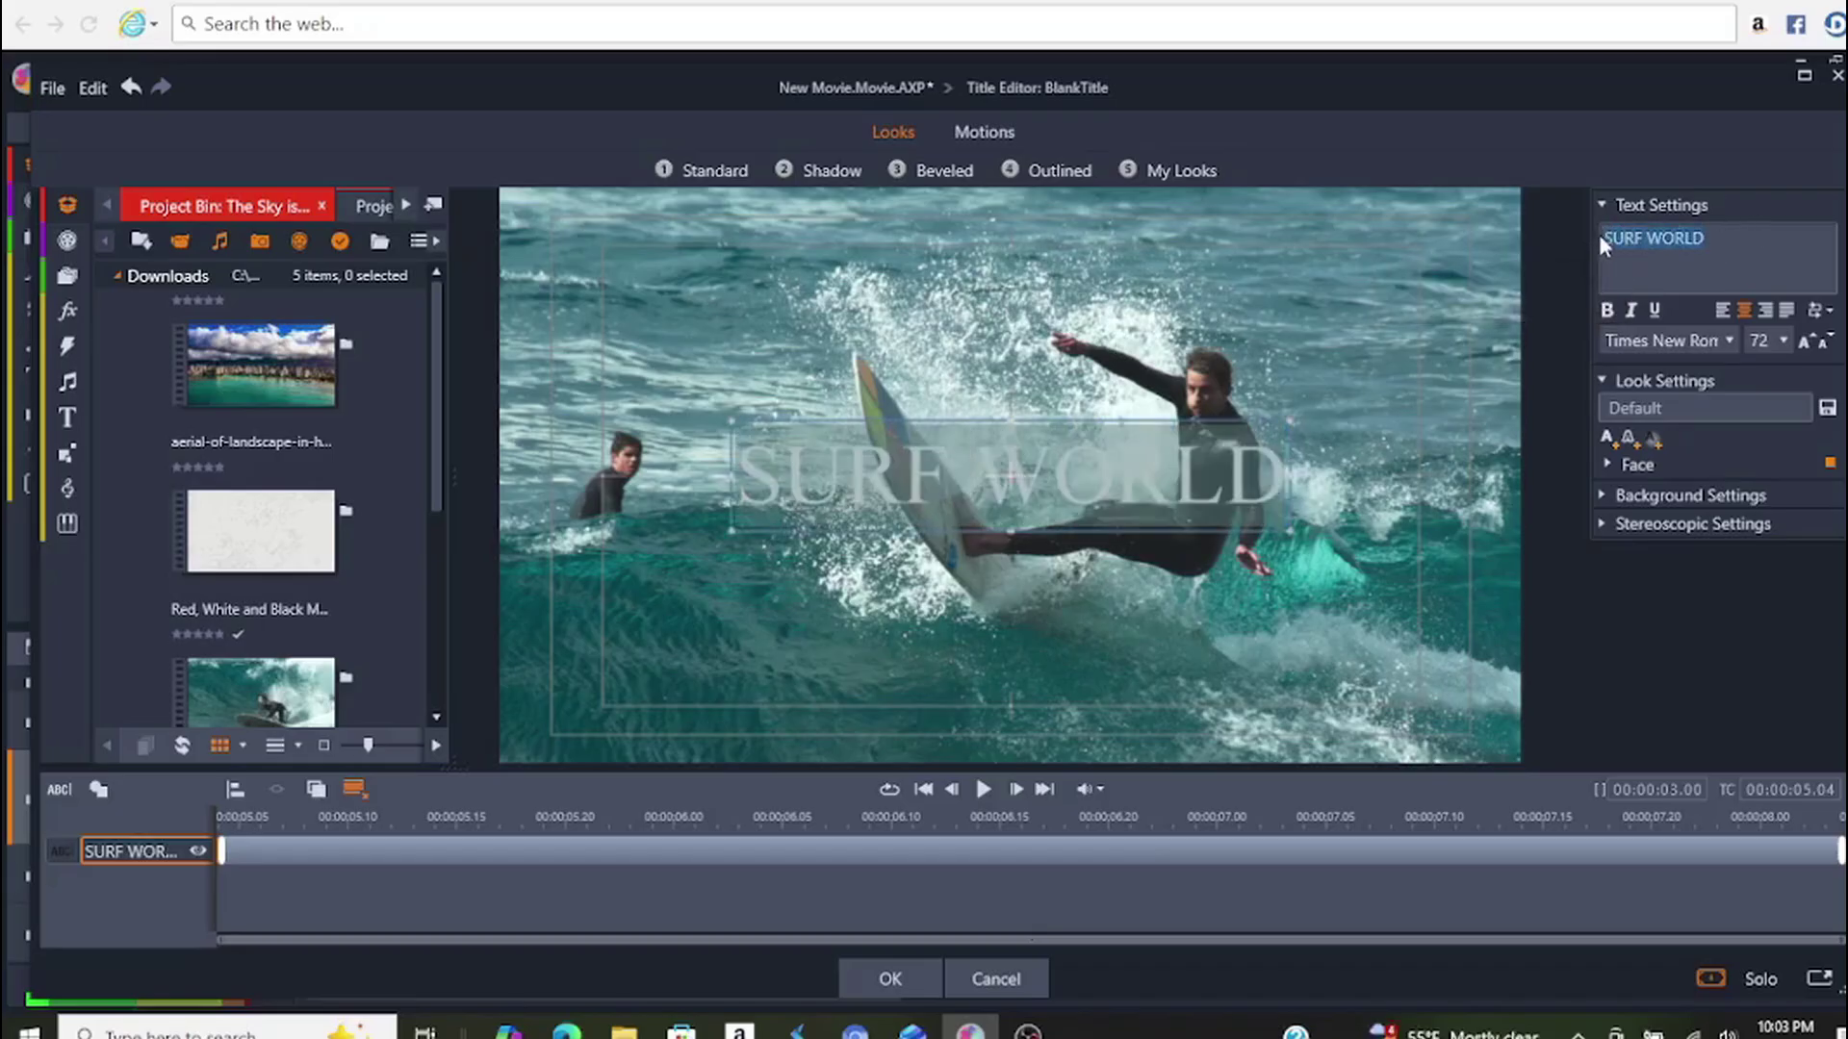
{"action": "left_click", "coordinate": [1730, 342]}
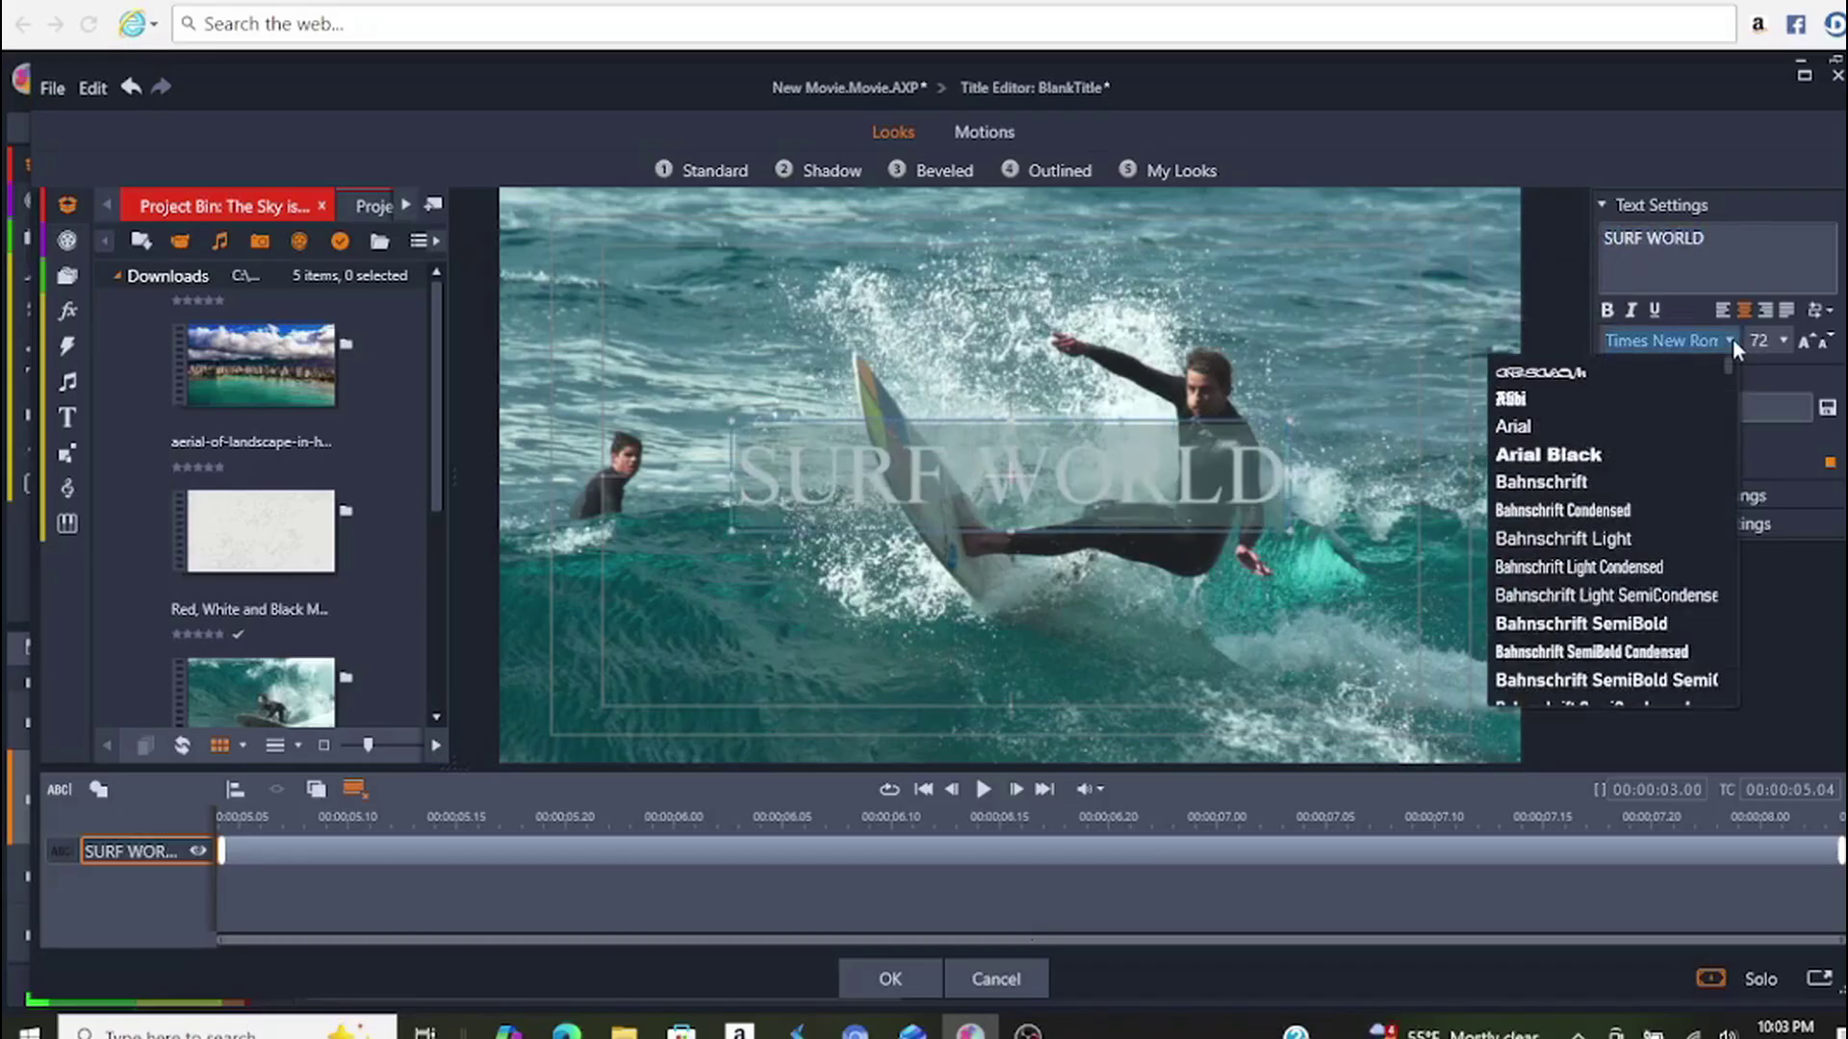
{"action": "left_click_drag", "start_coordinate": [1734, 360], "coordinate": [1734, 493]}
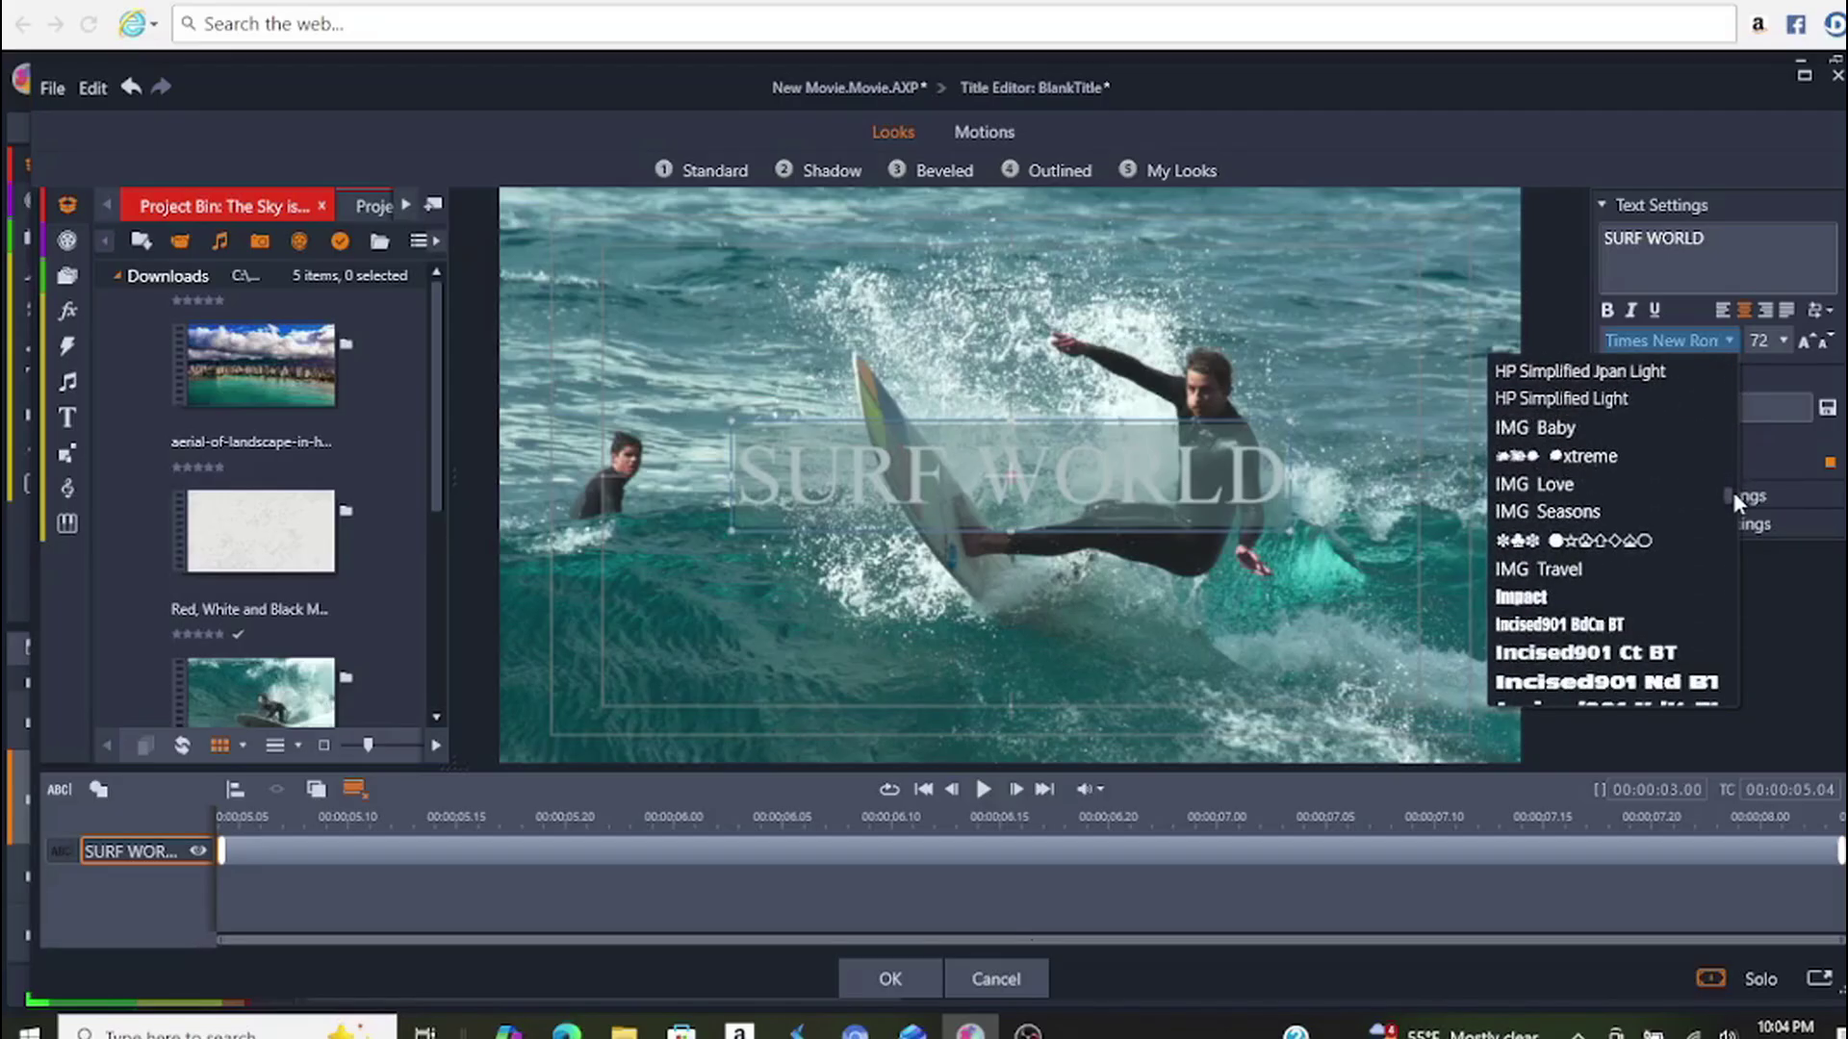
{"action": "left_click", "coordinate": [1560, 597]}
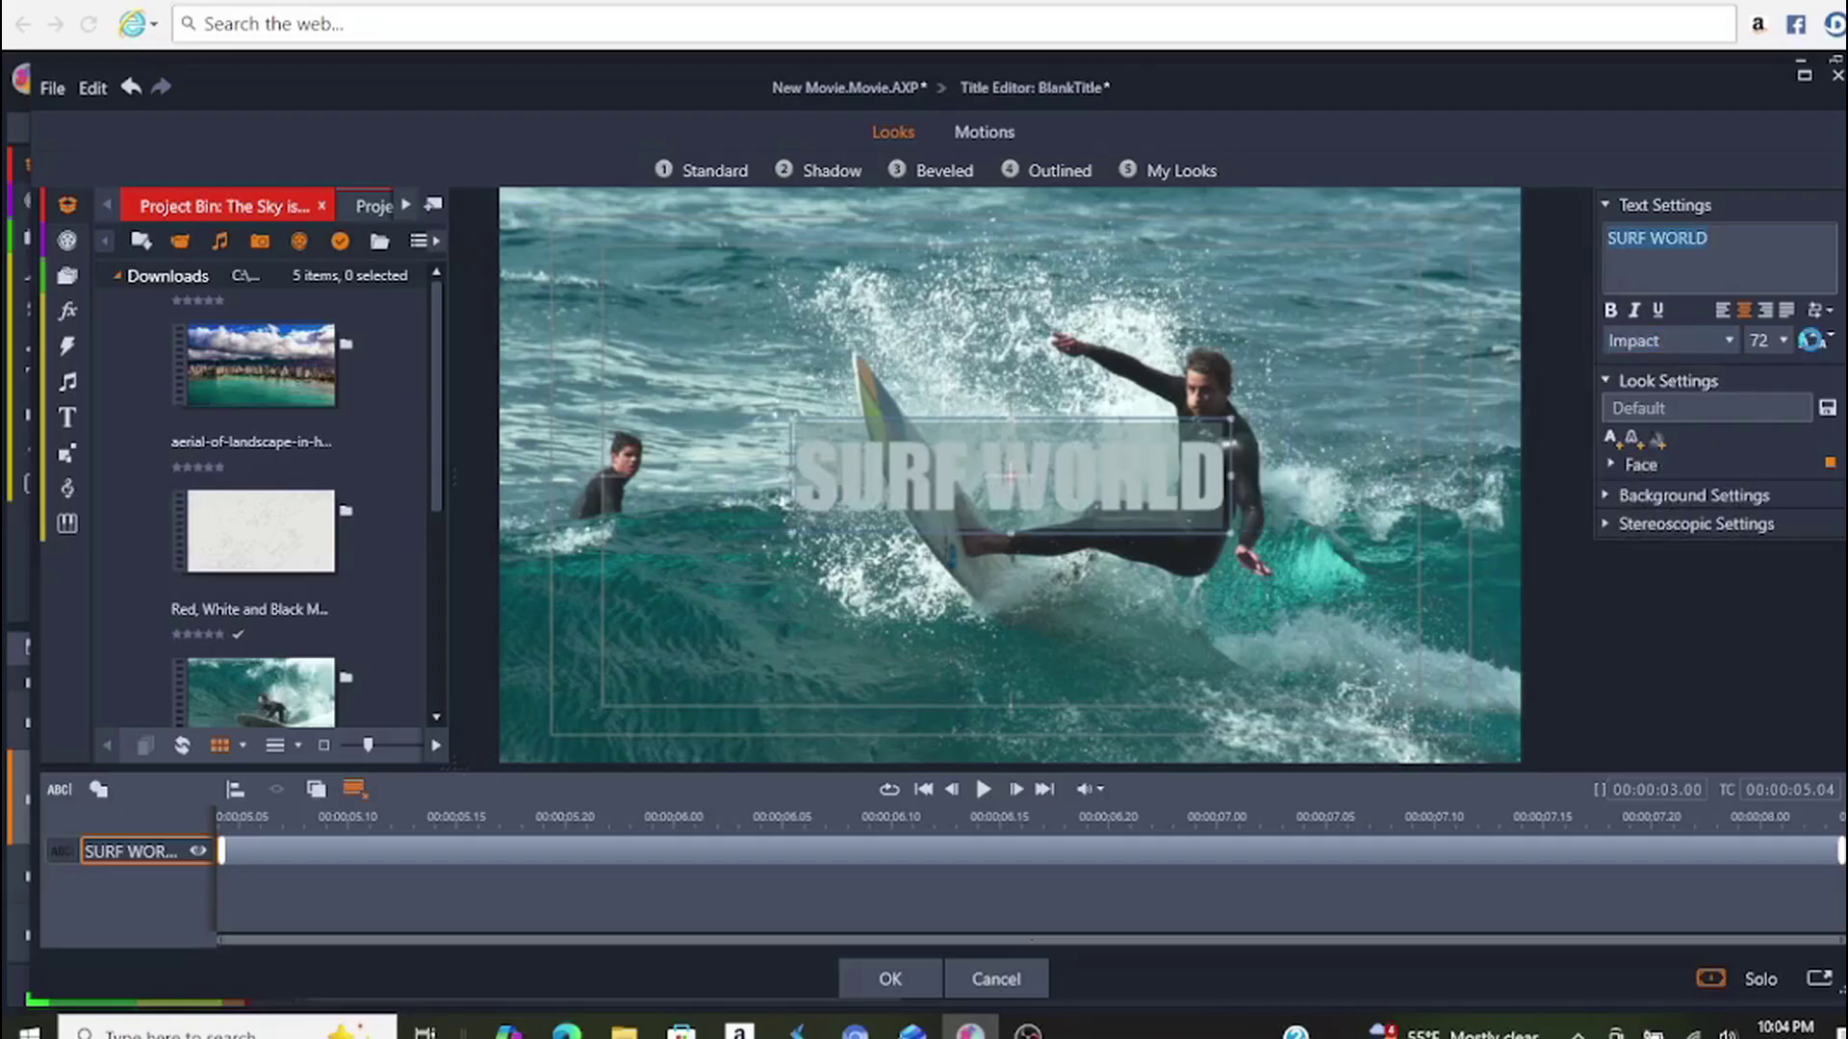
- Enlarge the SURF WORLD text to size 170 so it spans the width of the frame
{"action": "left_click", "coordinate": [1806, 343]}
{"action": "left_click", "coordinate": [1807, 345]}
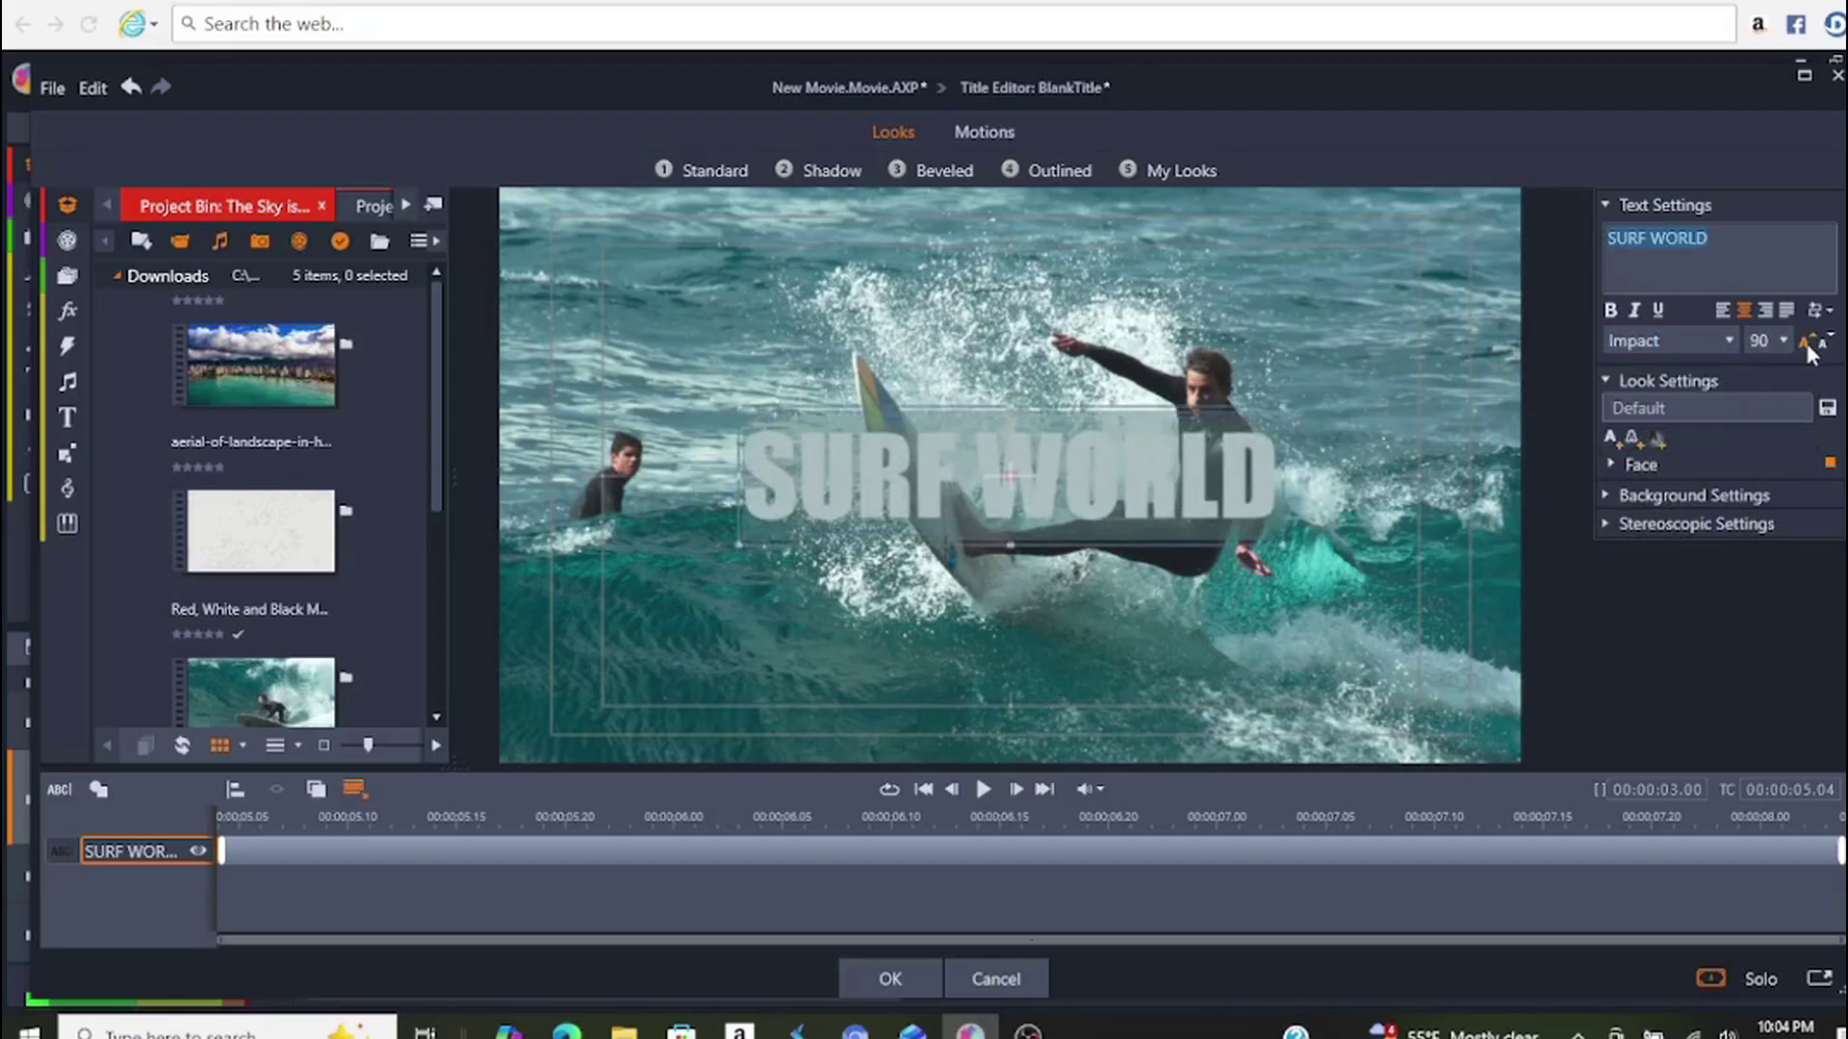
{"action": "left_click", "coordinate": [1806, 343]}
{"action": "left_click", "coordinate": [1806, 343]}
{"action": "left_click", "coordinate": [1806, 343]}
{"action": "left_click", "coordinate": [1807, 344]}
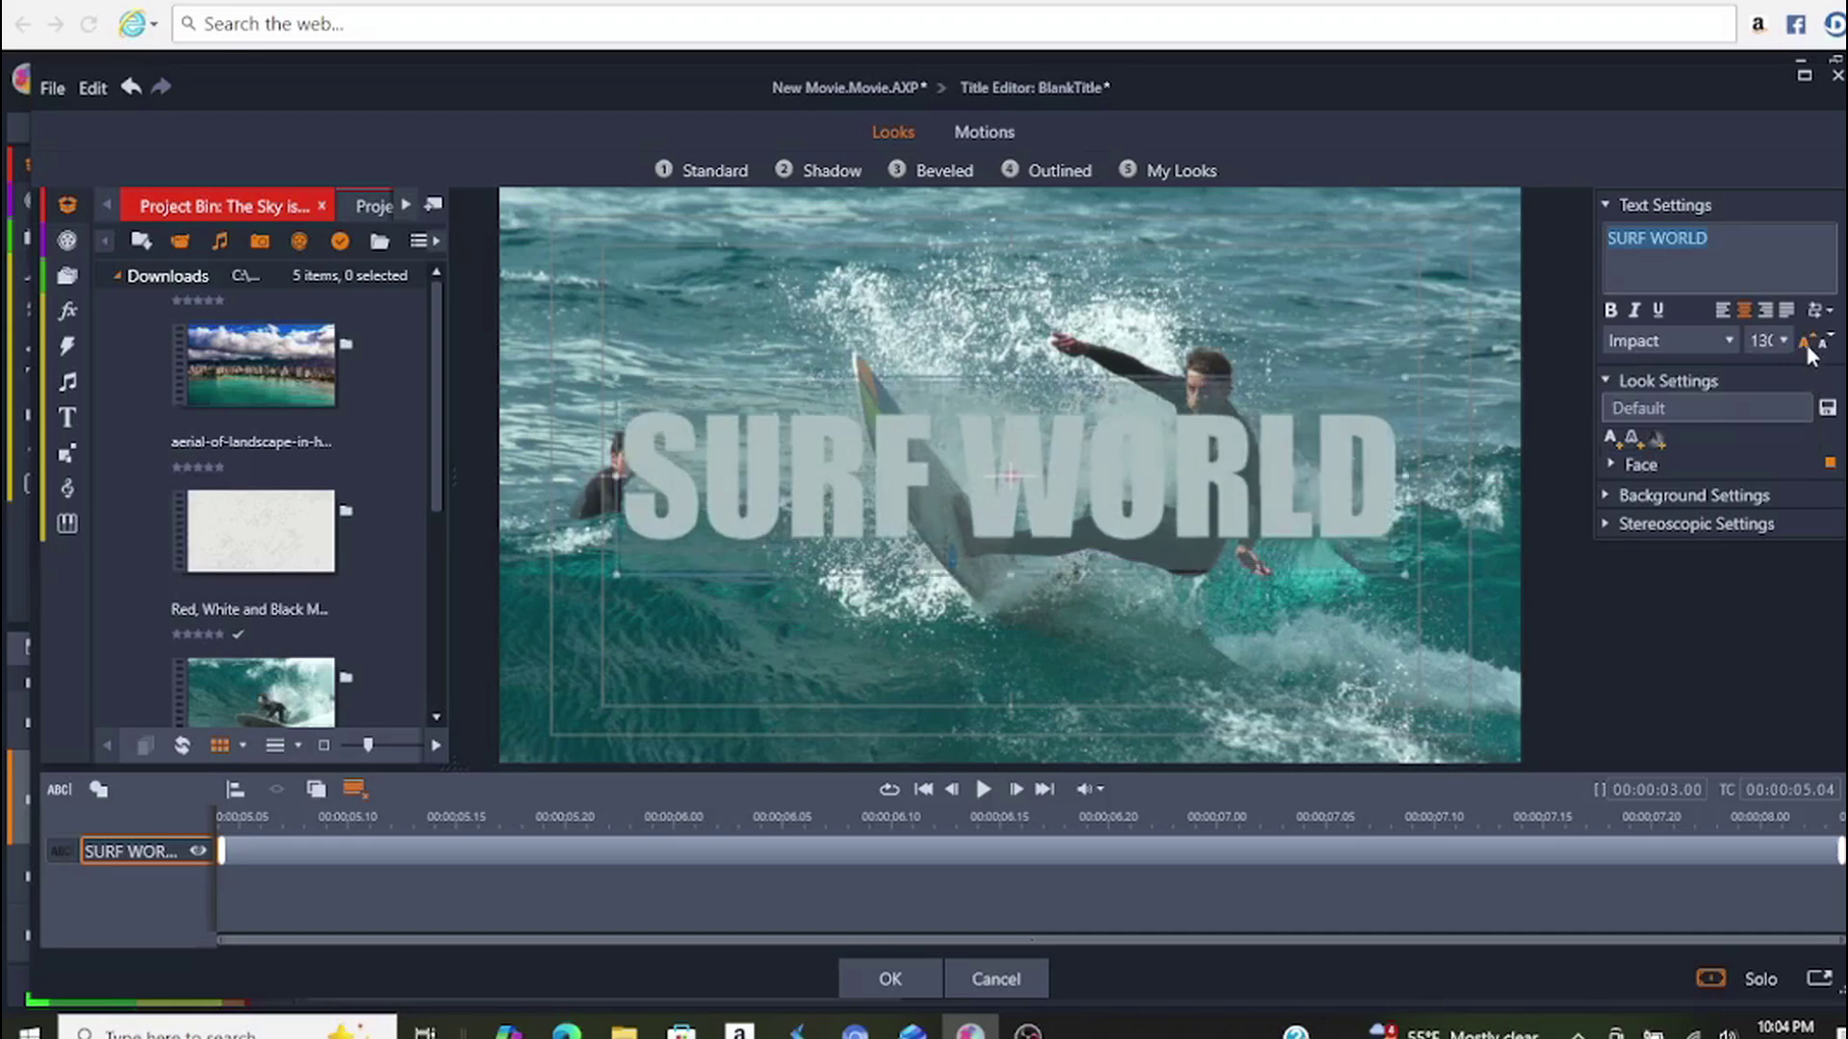
{"action": "left_click", "coordinate": [1806, 344]}
{"action": "left_click", "coordinate": [1806, 344]}
{"action": "left_click", "coordinate": [1806, 343]}
{"action": "left_click", "coordinate": [1806, 344]}
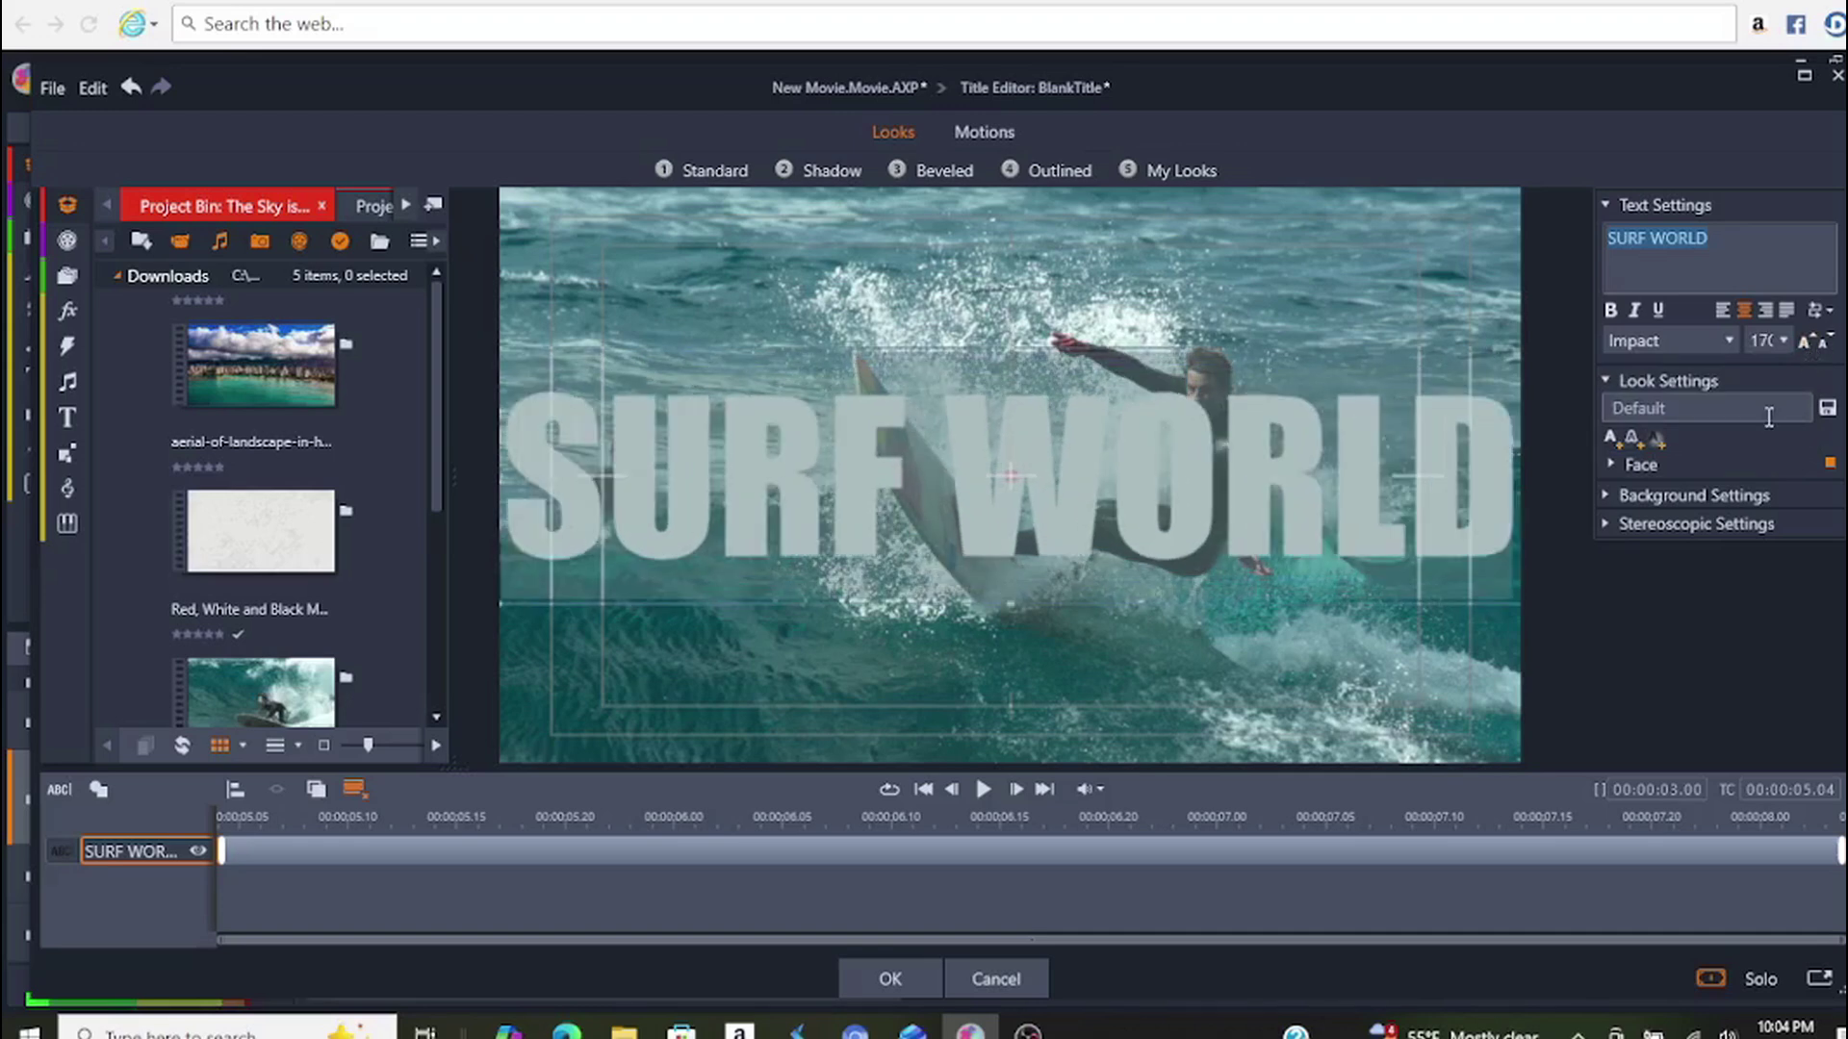
{"action": "left_click", "coordinate": [1009, 601]}
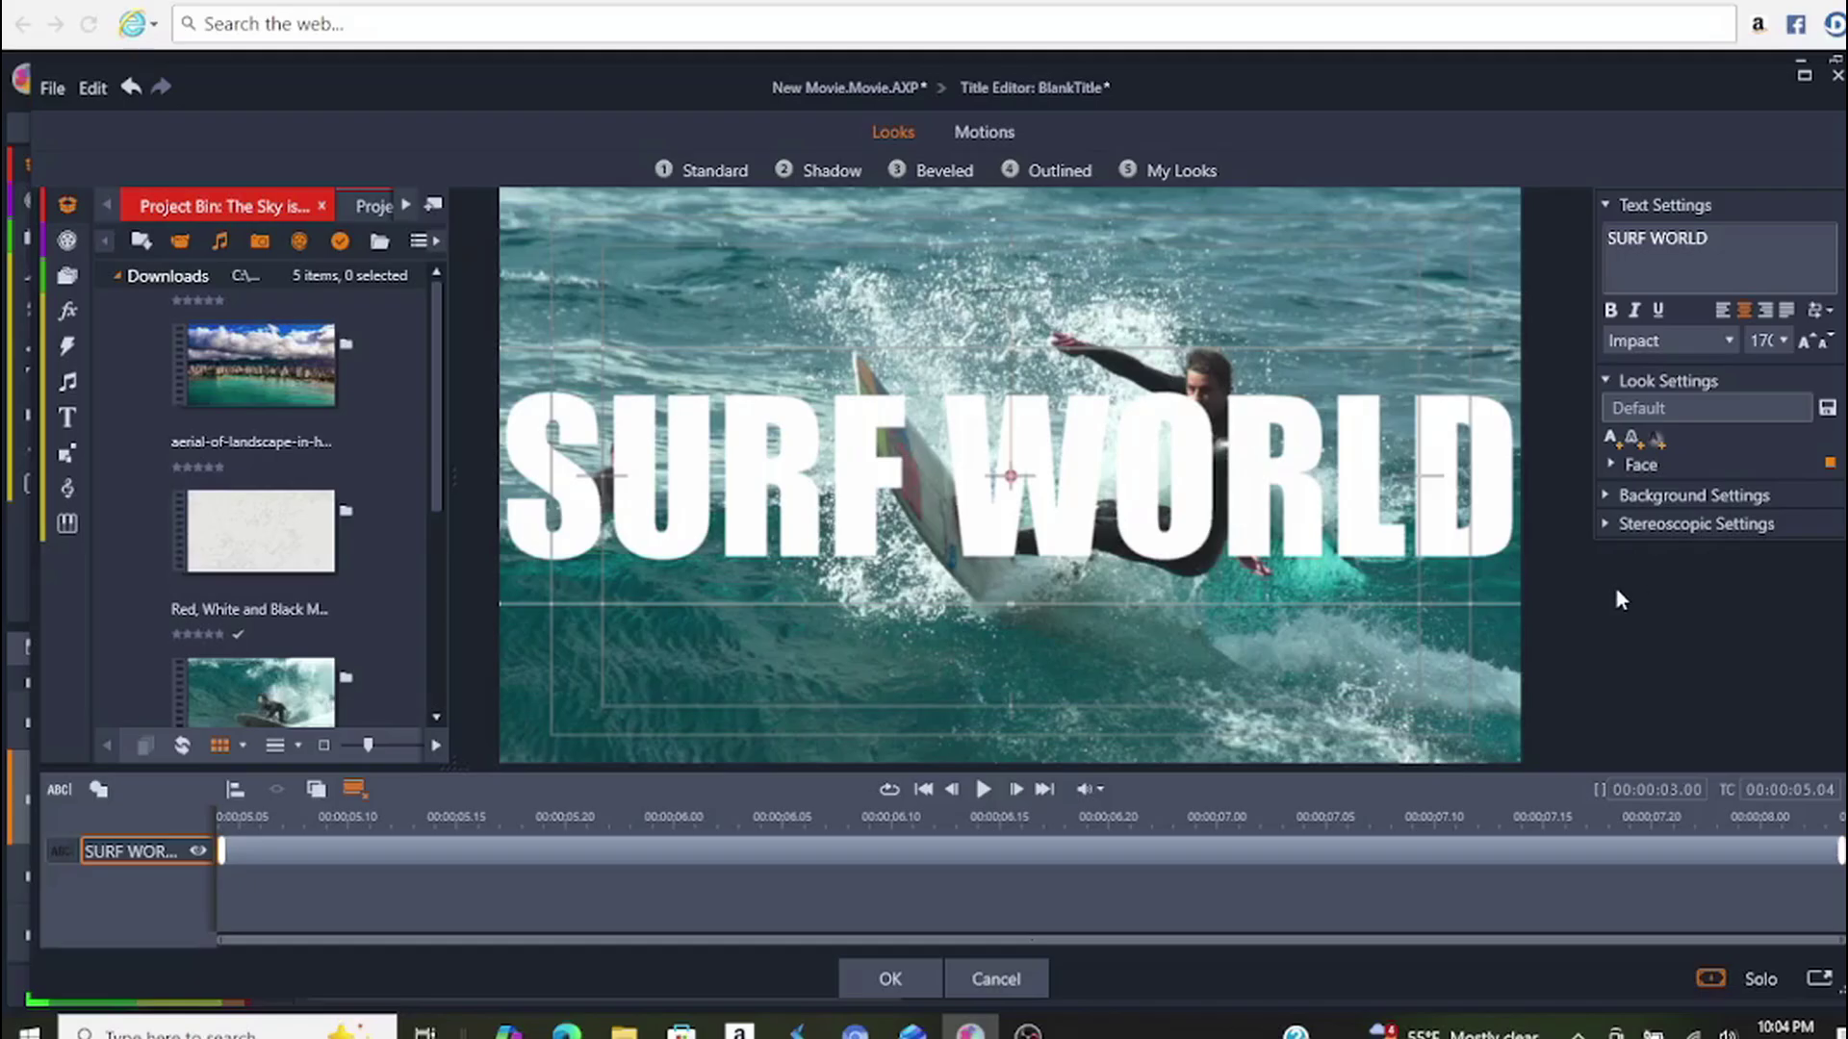
- Set the fill color of the title's face to bright green, RGB 5, 245, 83
{"action": "left_click", "coordinate": [1611, 466]}
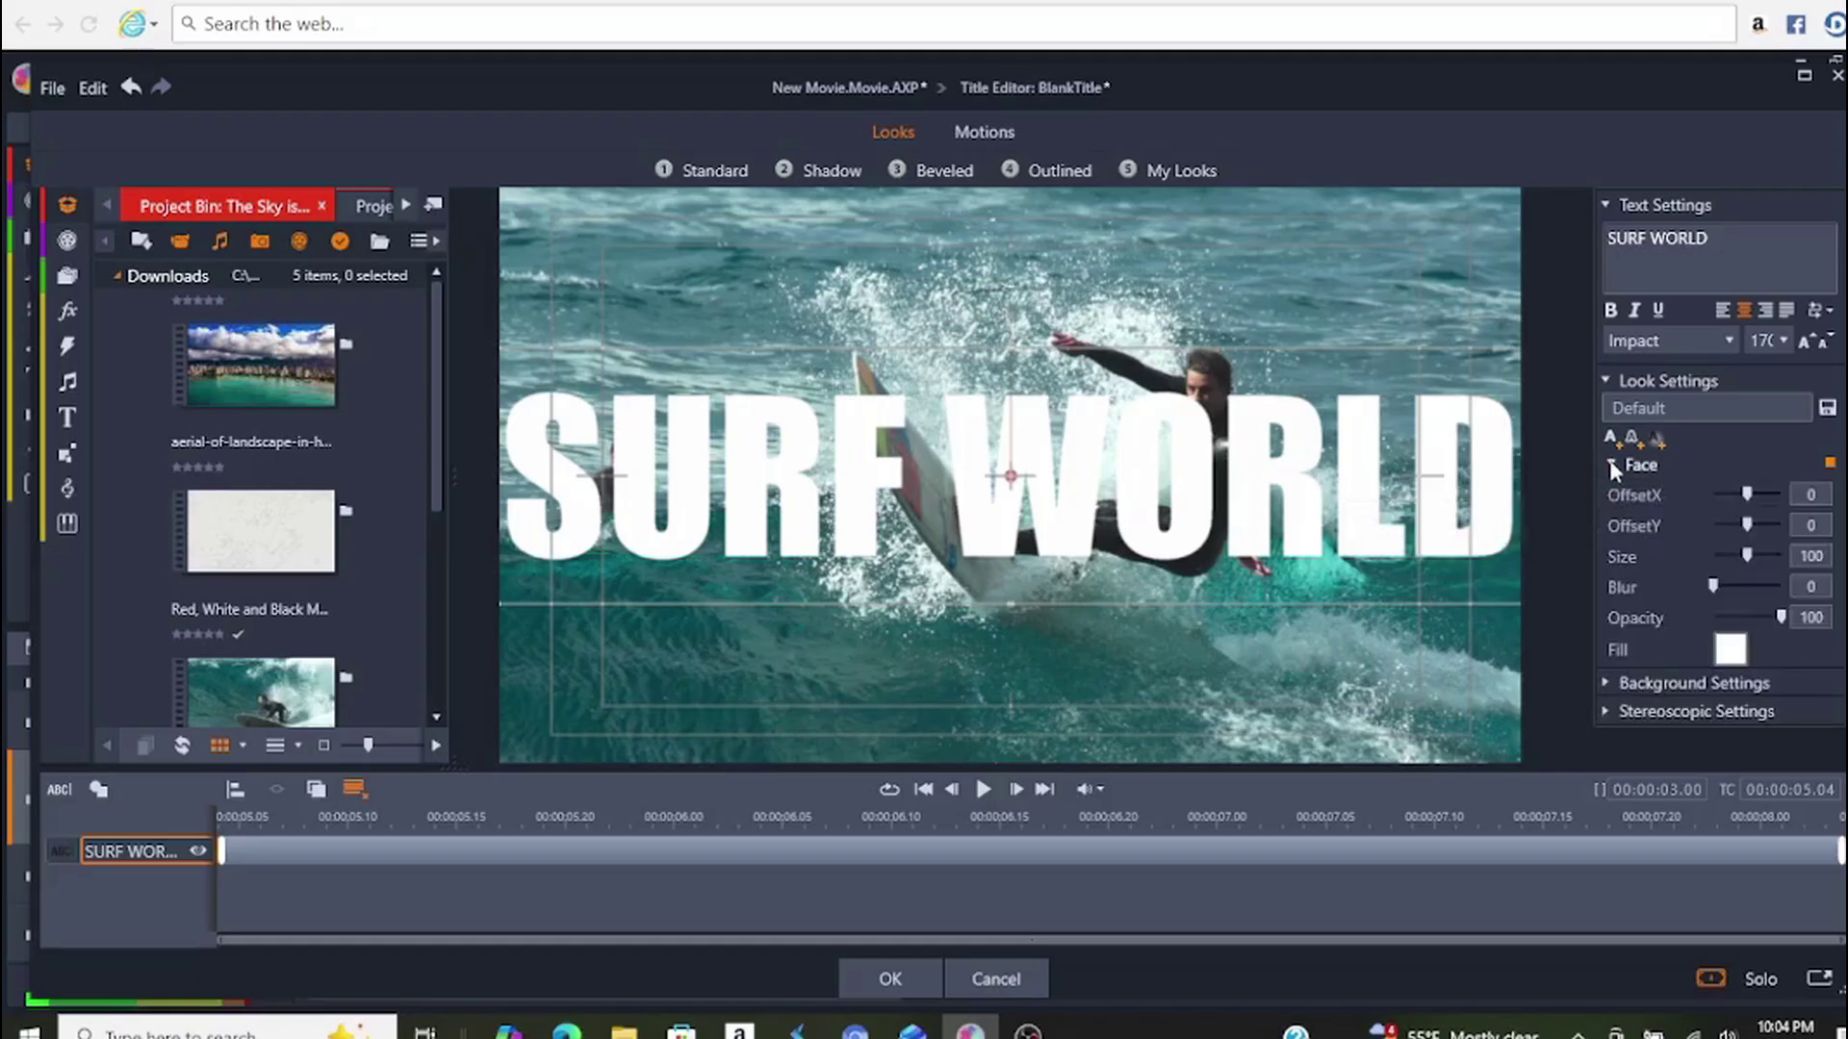
{"action": "left_click", "coordinate": [1731, 651]}
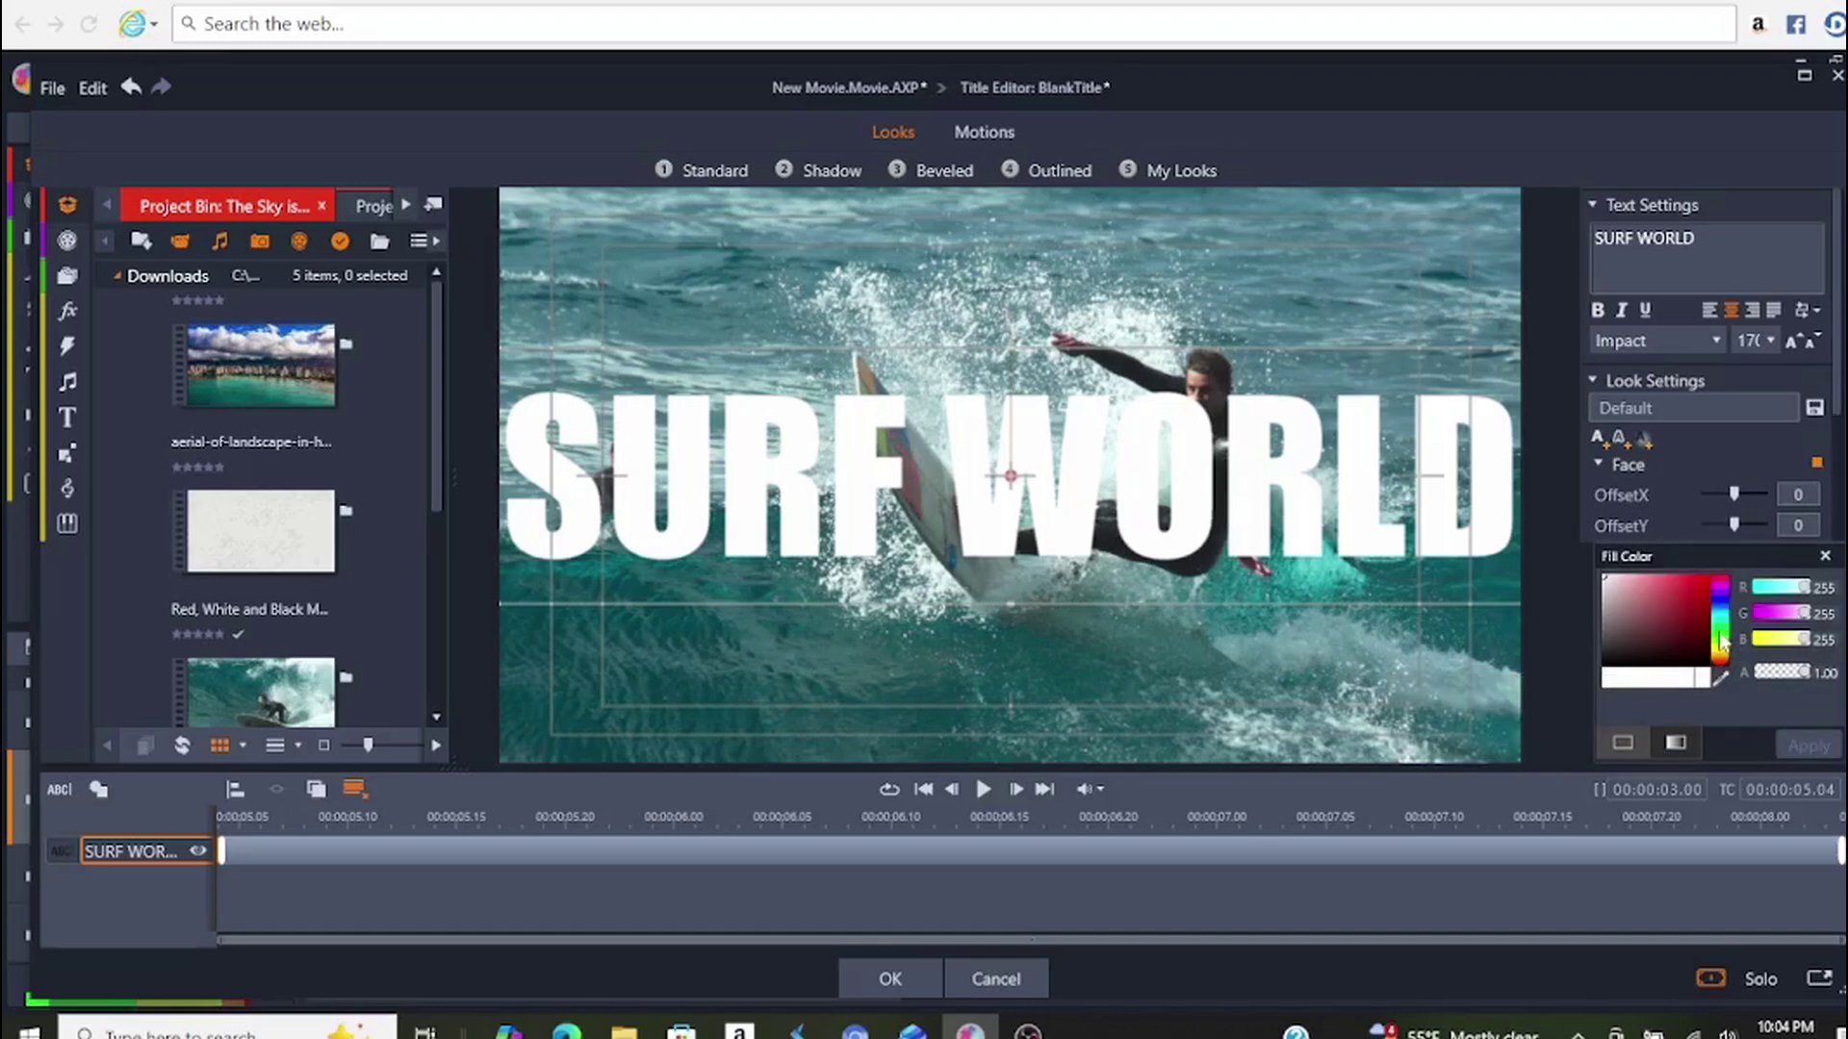
{"action": "left_click", "coordinate": [1722, 644]}
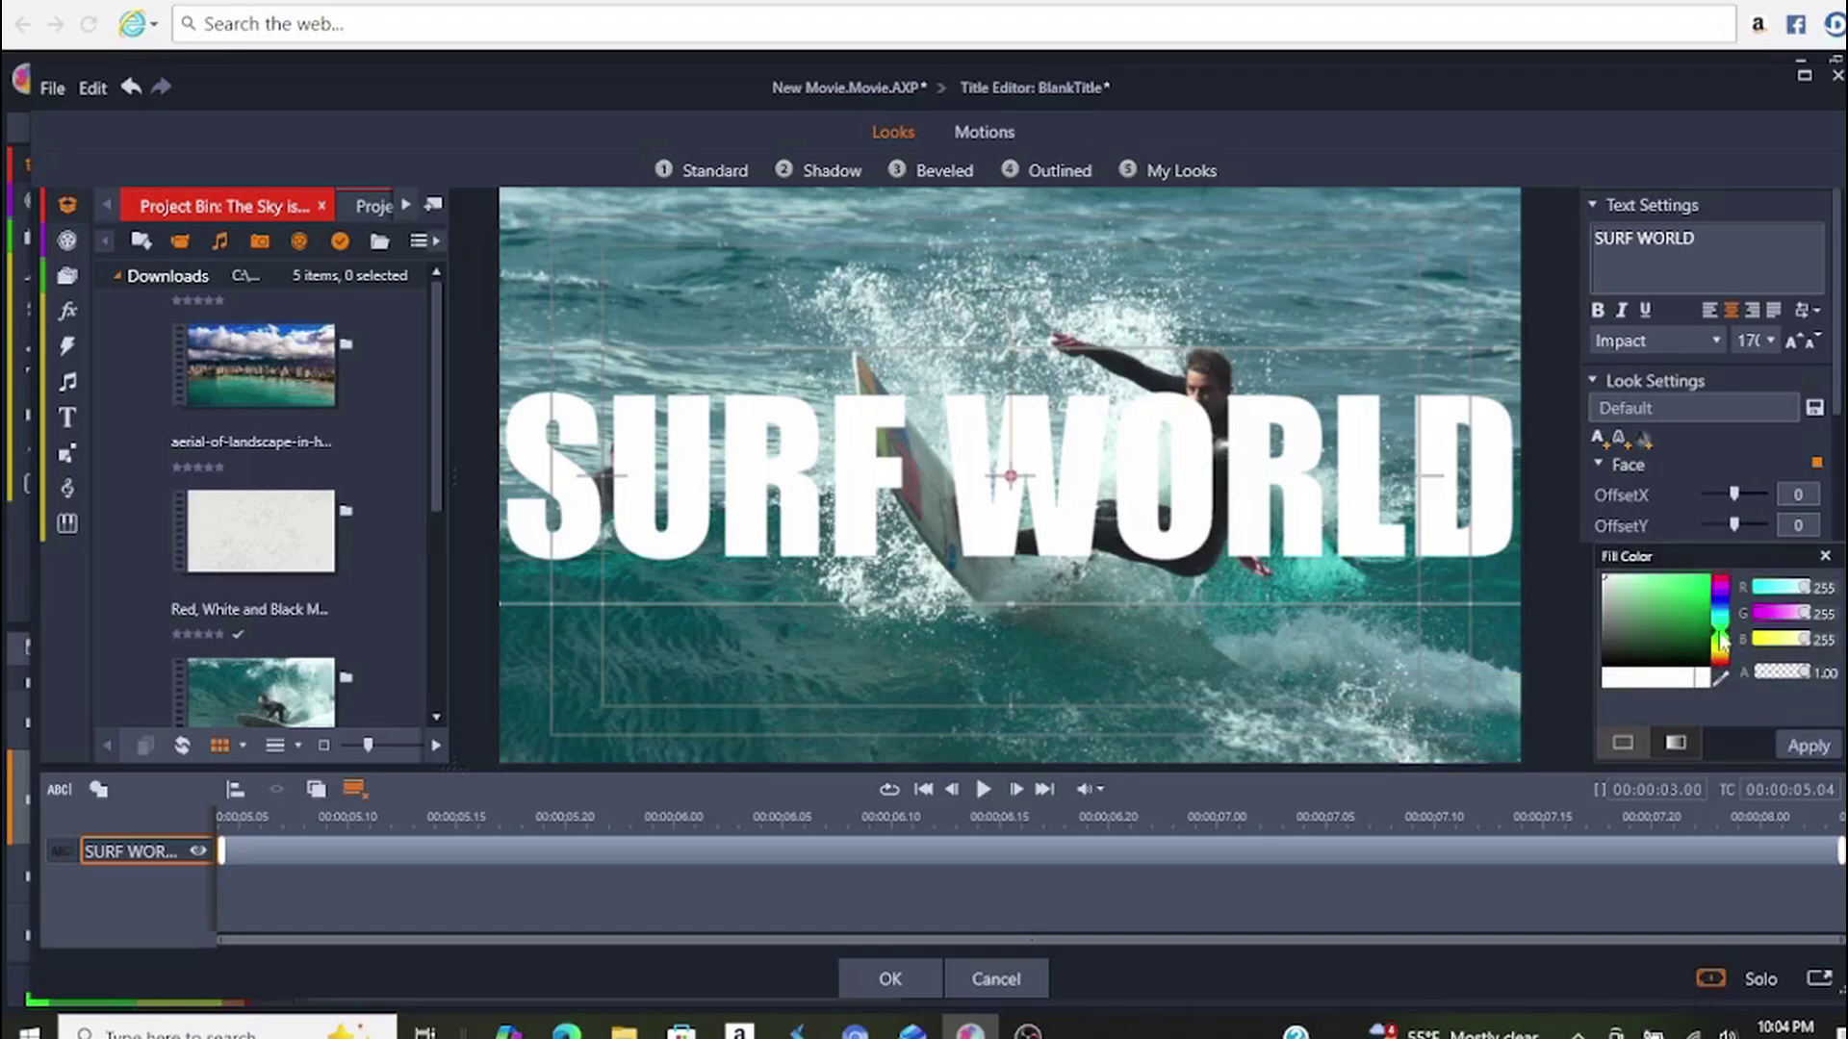
{"action": "left_click", "coordinate": [1710, 582]}
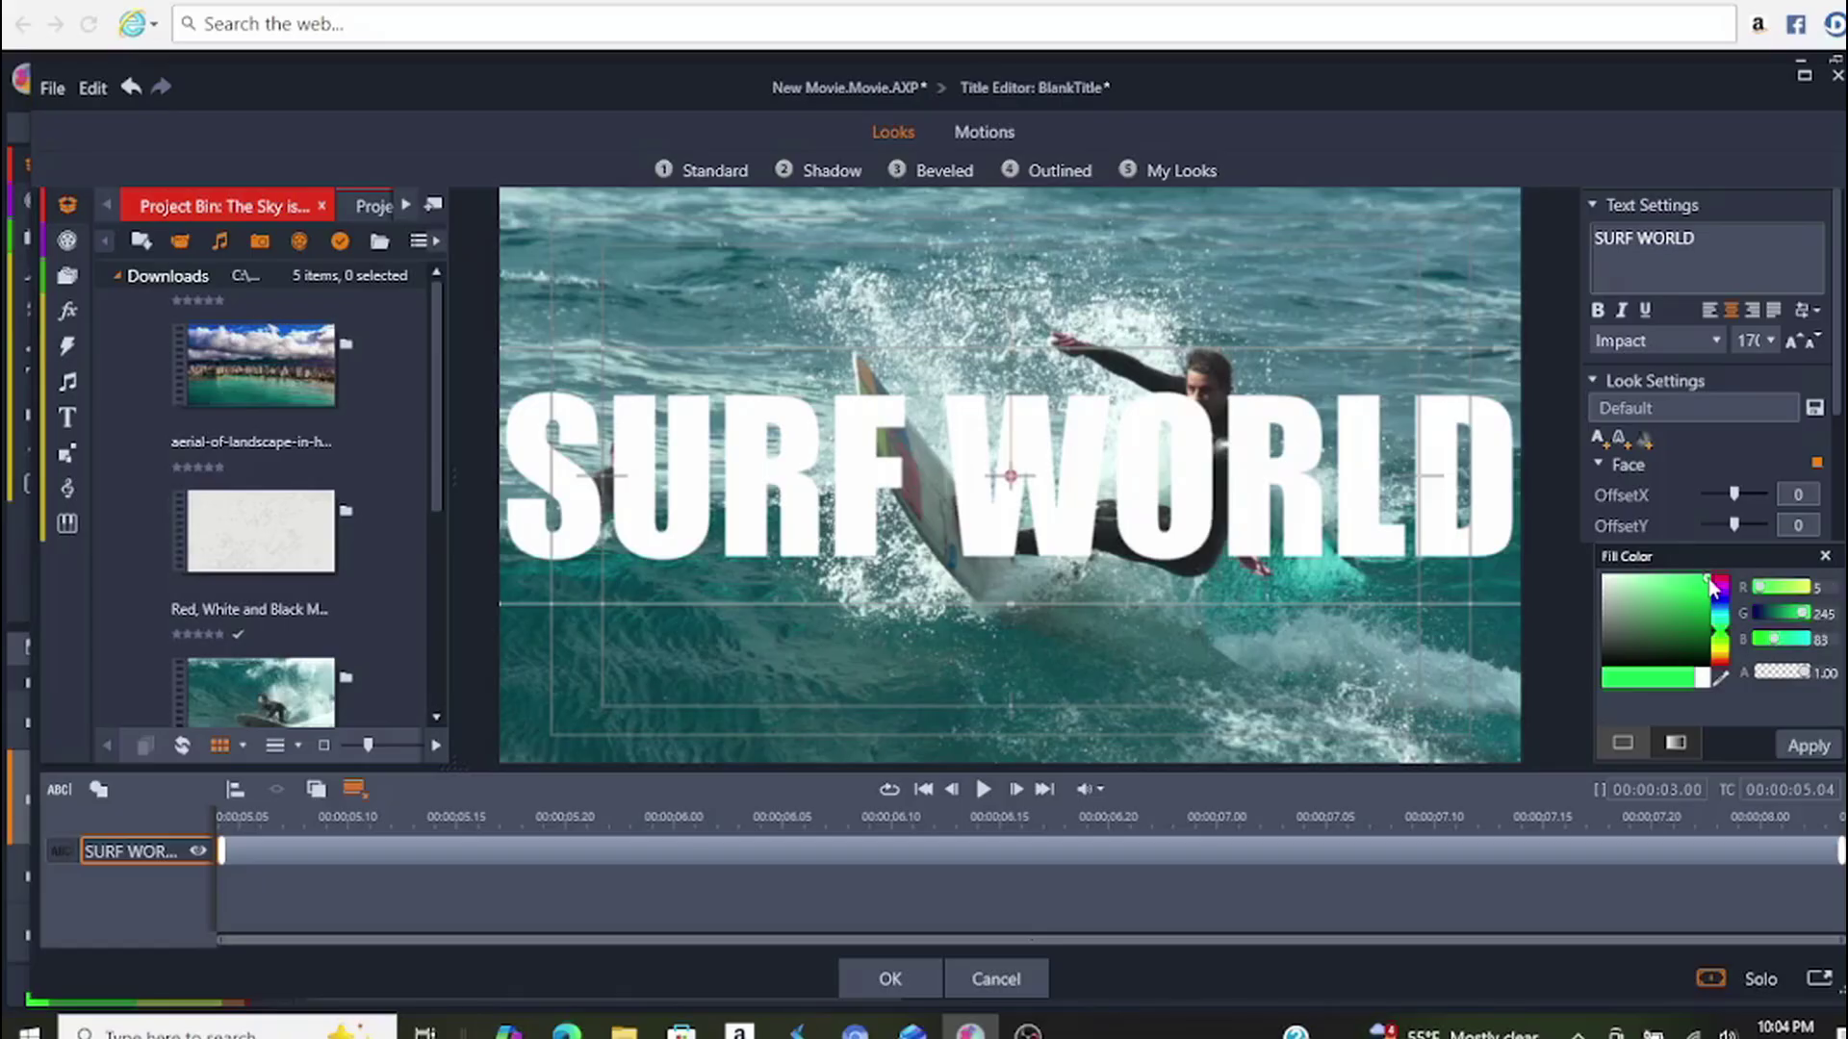
{"action": "left_click", "coordinate": [1809, 747]}
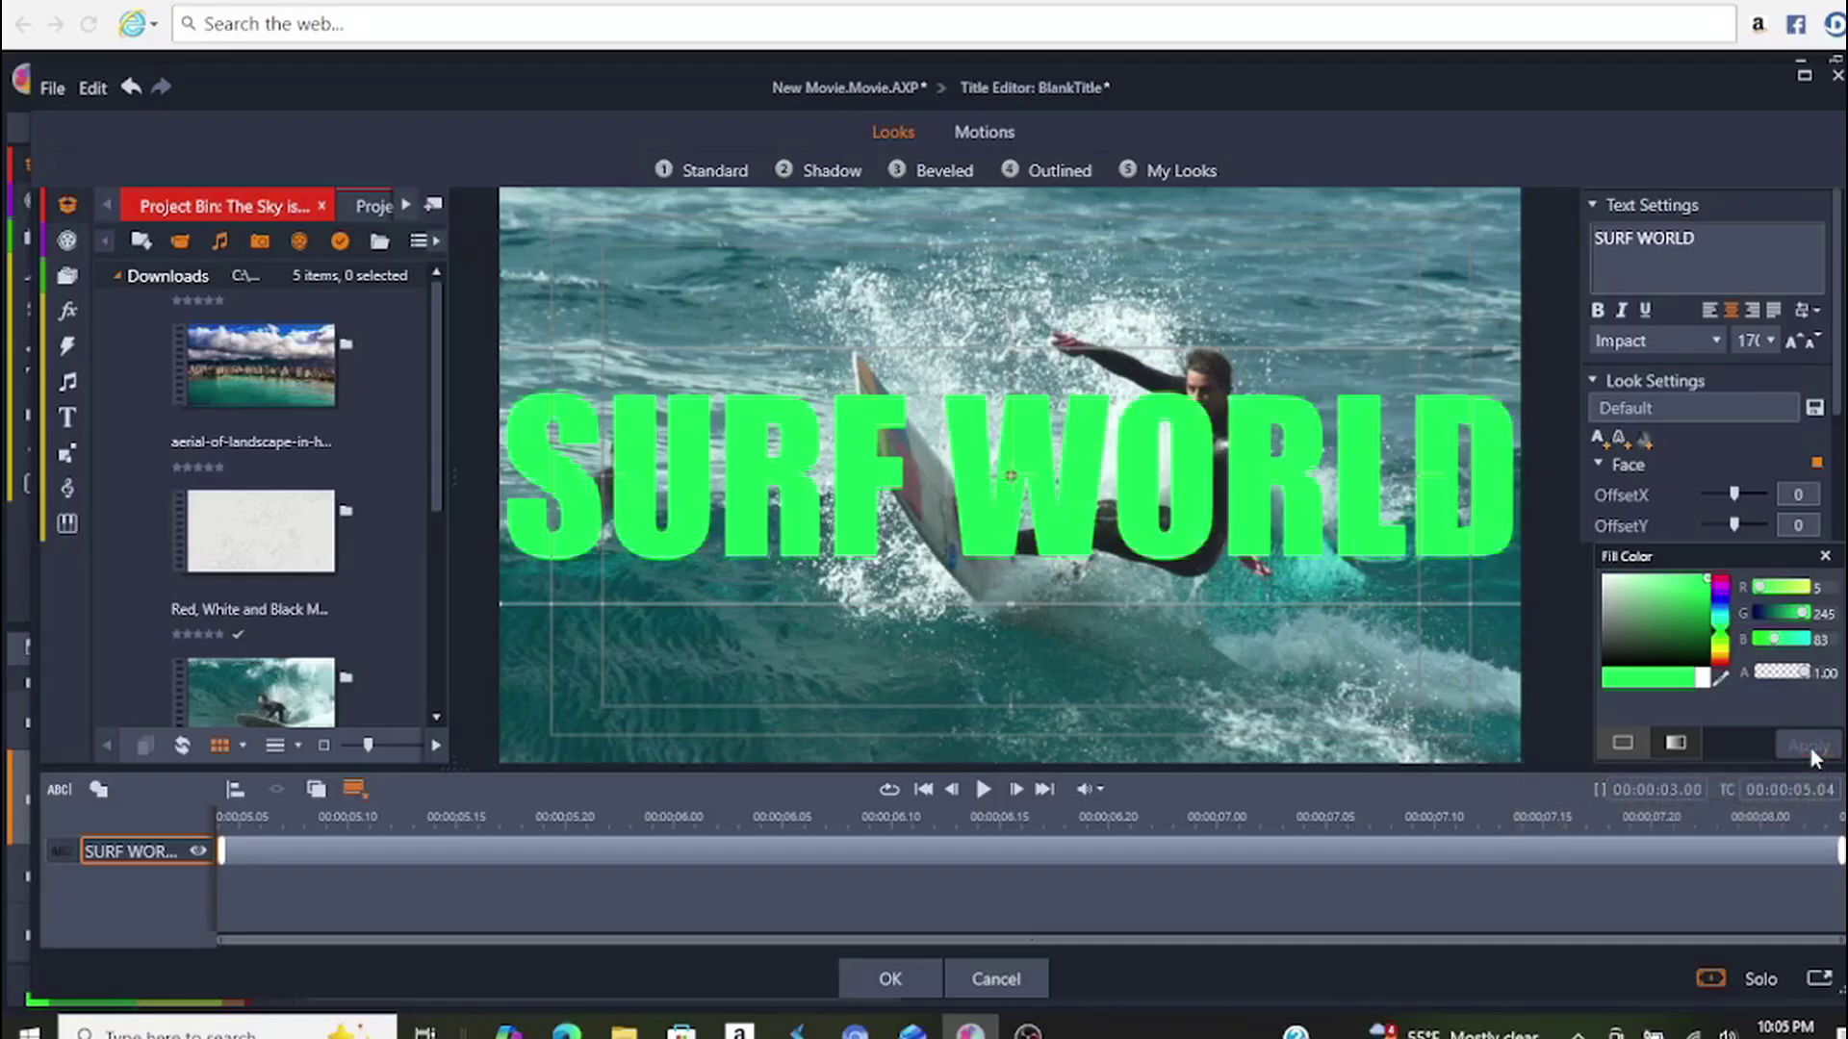
{"action": "left_click", "coordinate": [1825, 557]}
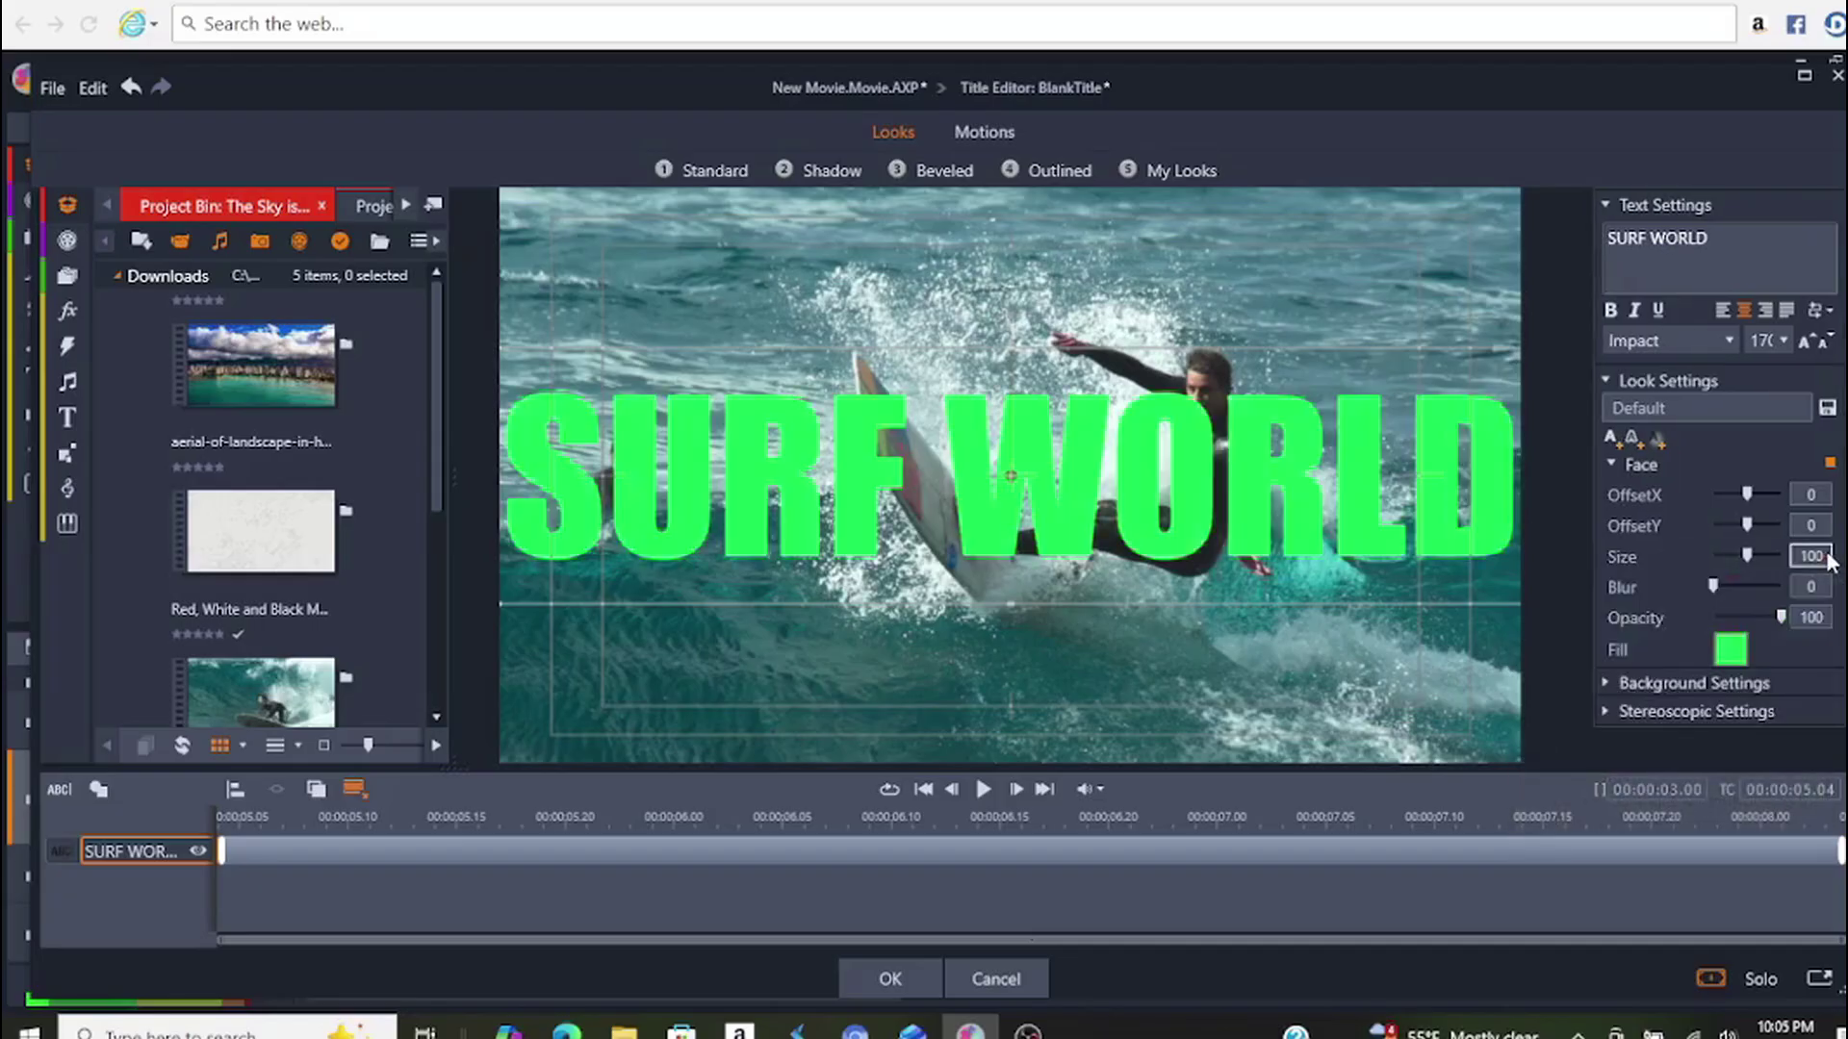
- Give the title a near-black background, RGB 10, 10, 10, with an opacity of 0.75
{"action": "left_click", "coordinate": [1606, 683]}
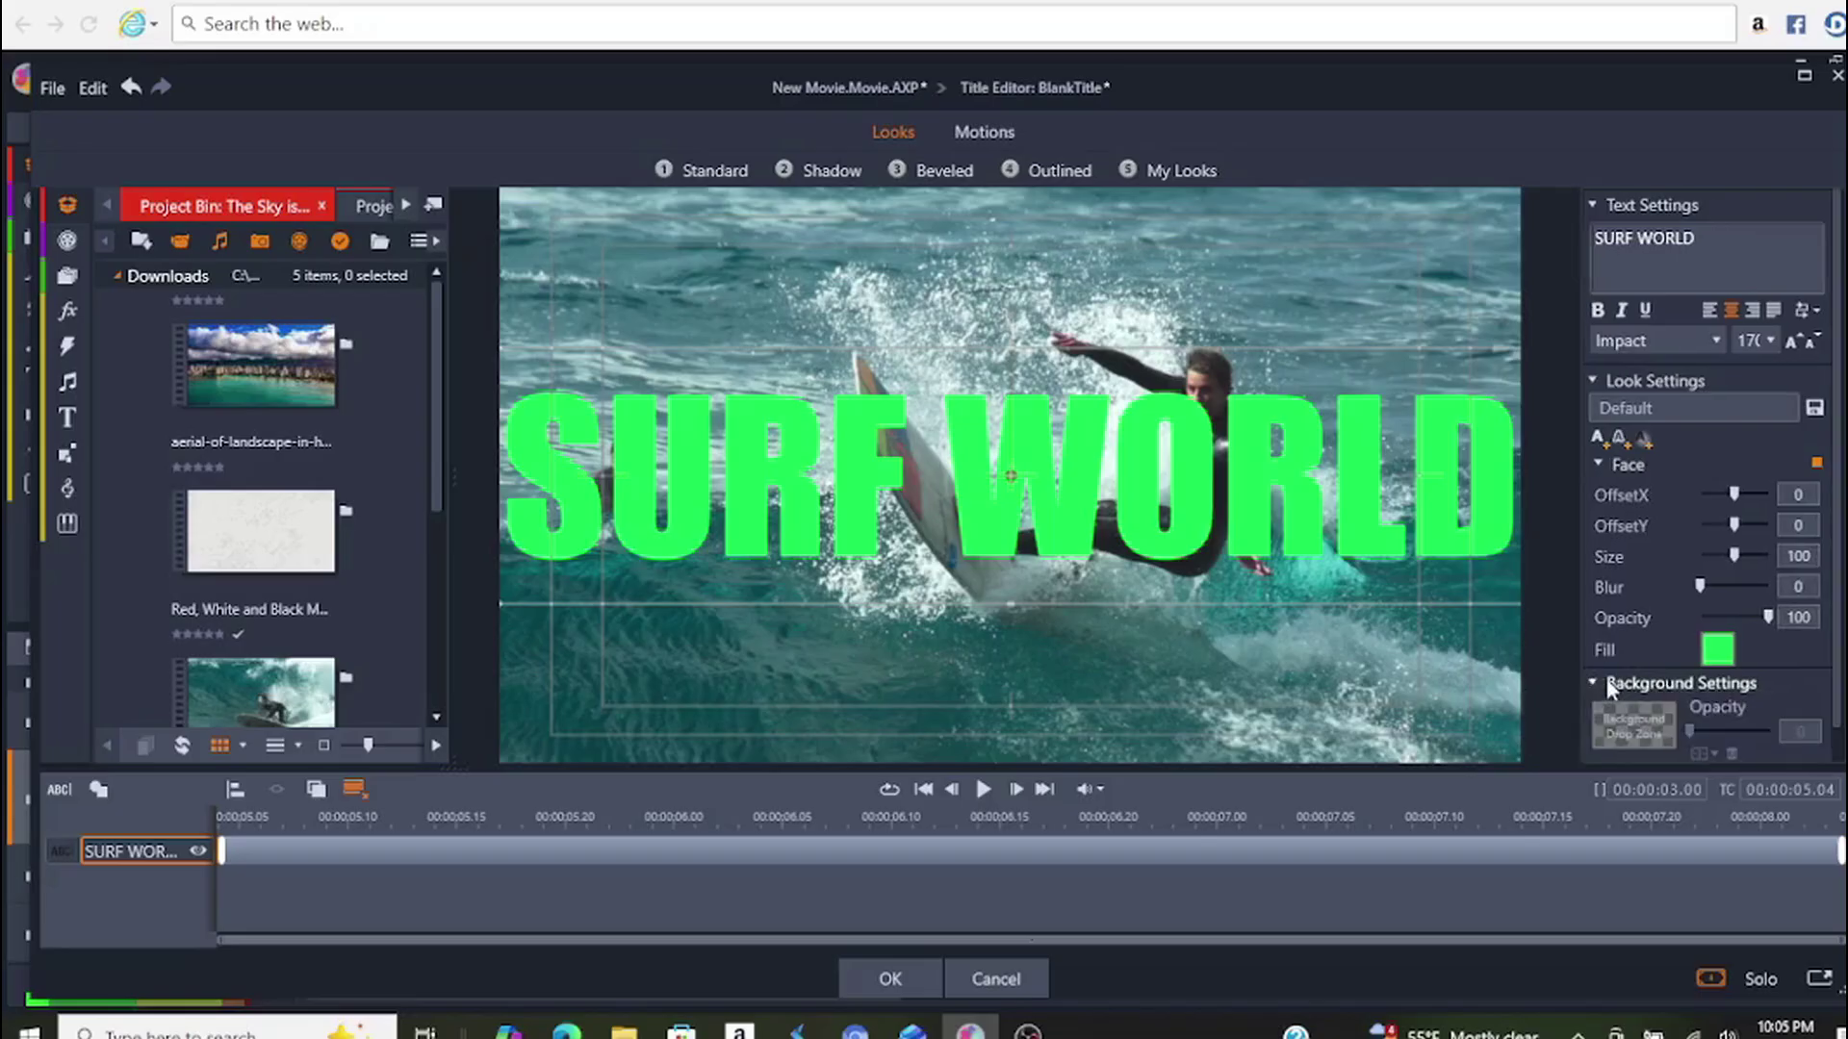
{"action": "left_click", "coordinate": [1634, 727]}
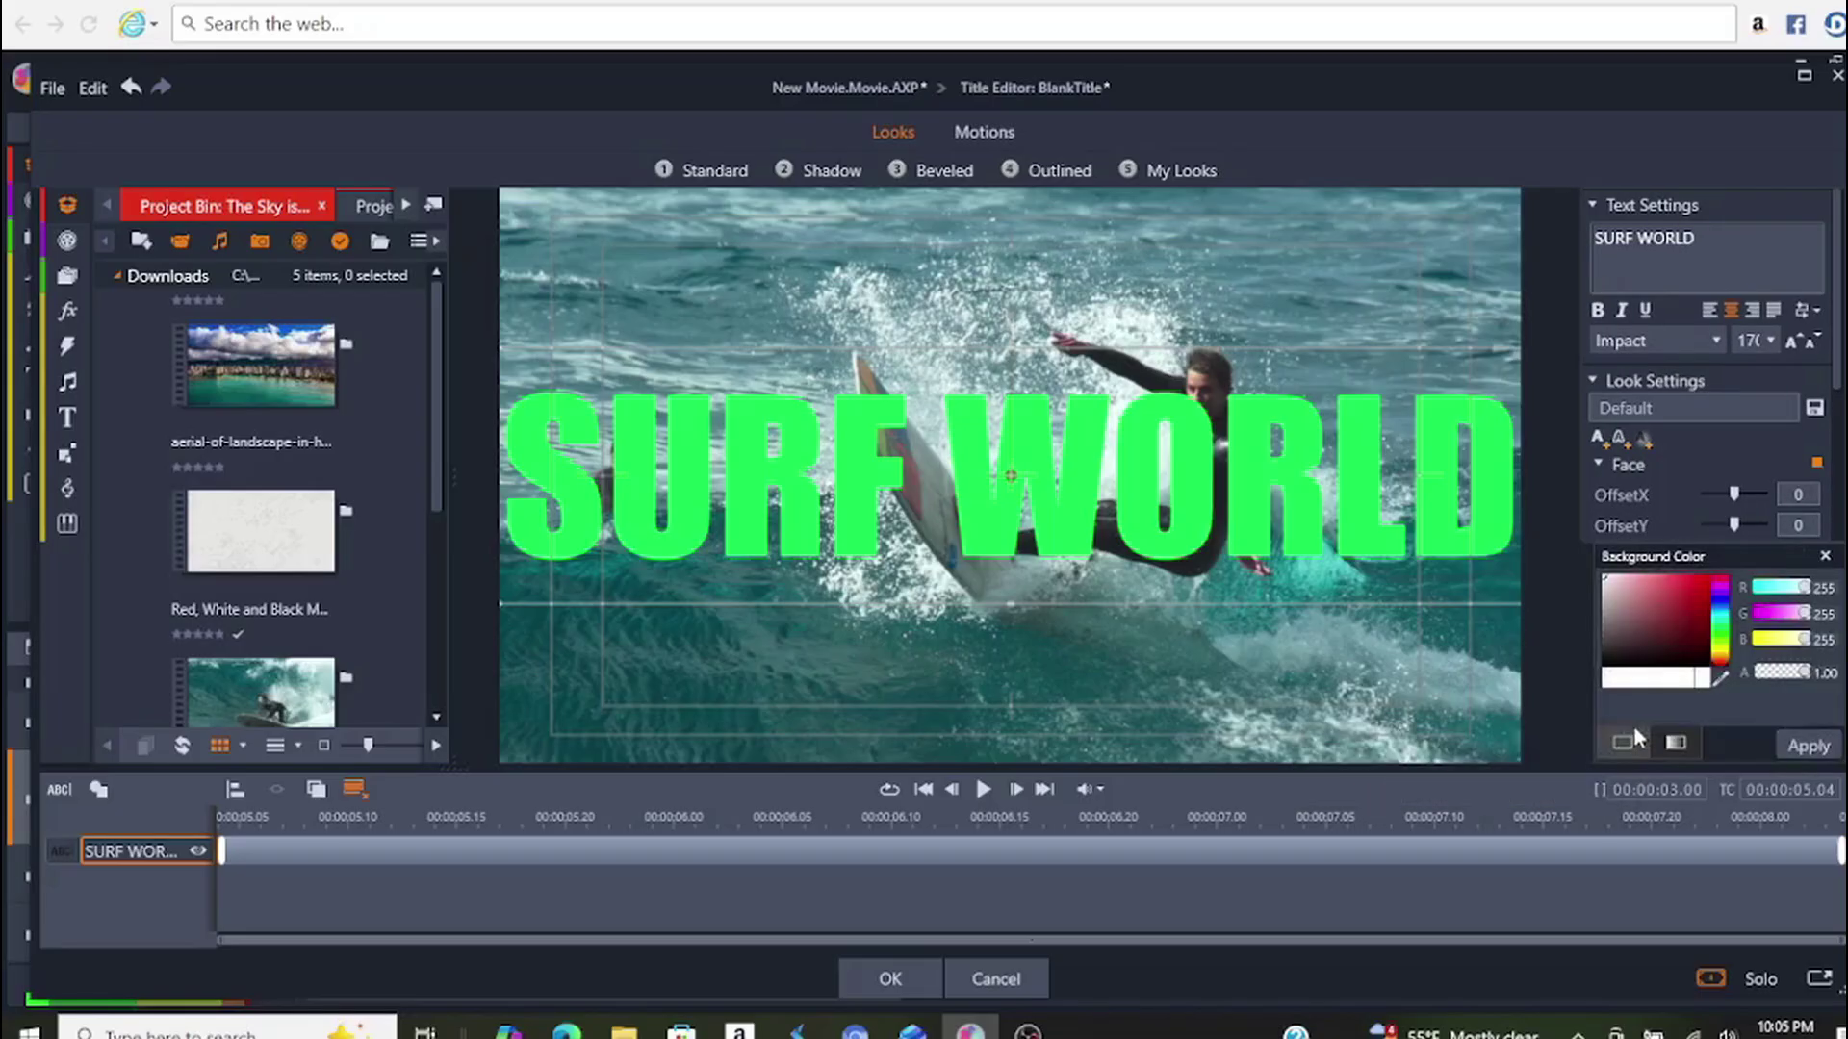
{"action": "left_click", "coordinate": [1603, 664]}
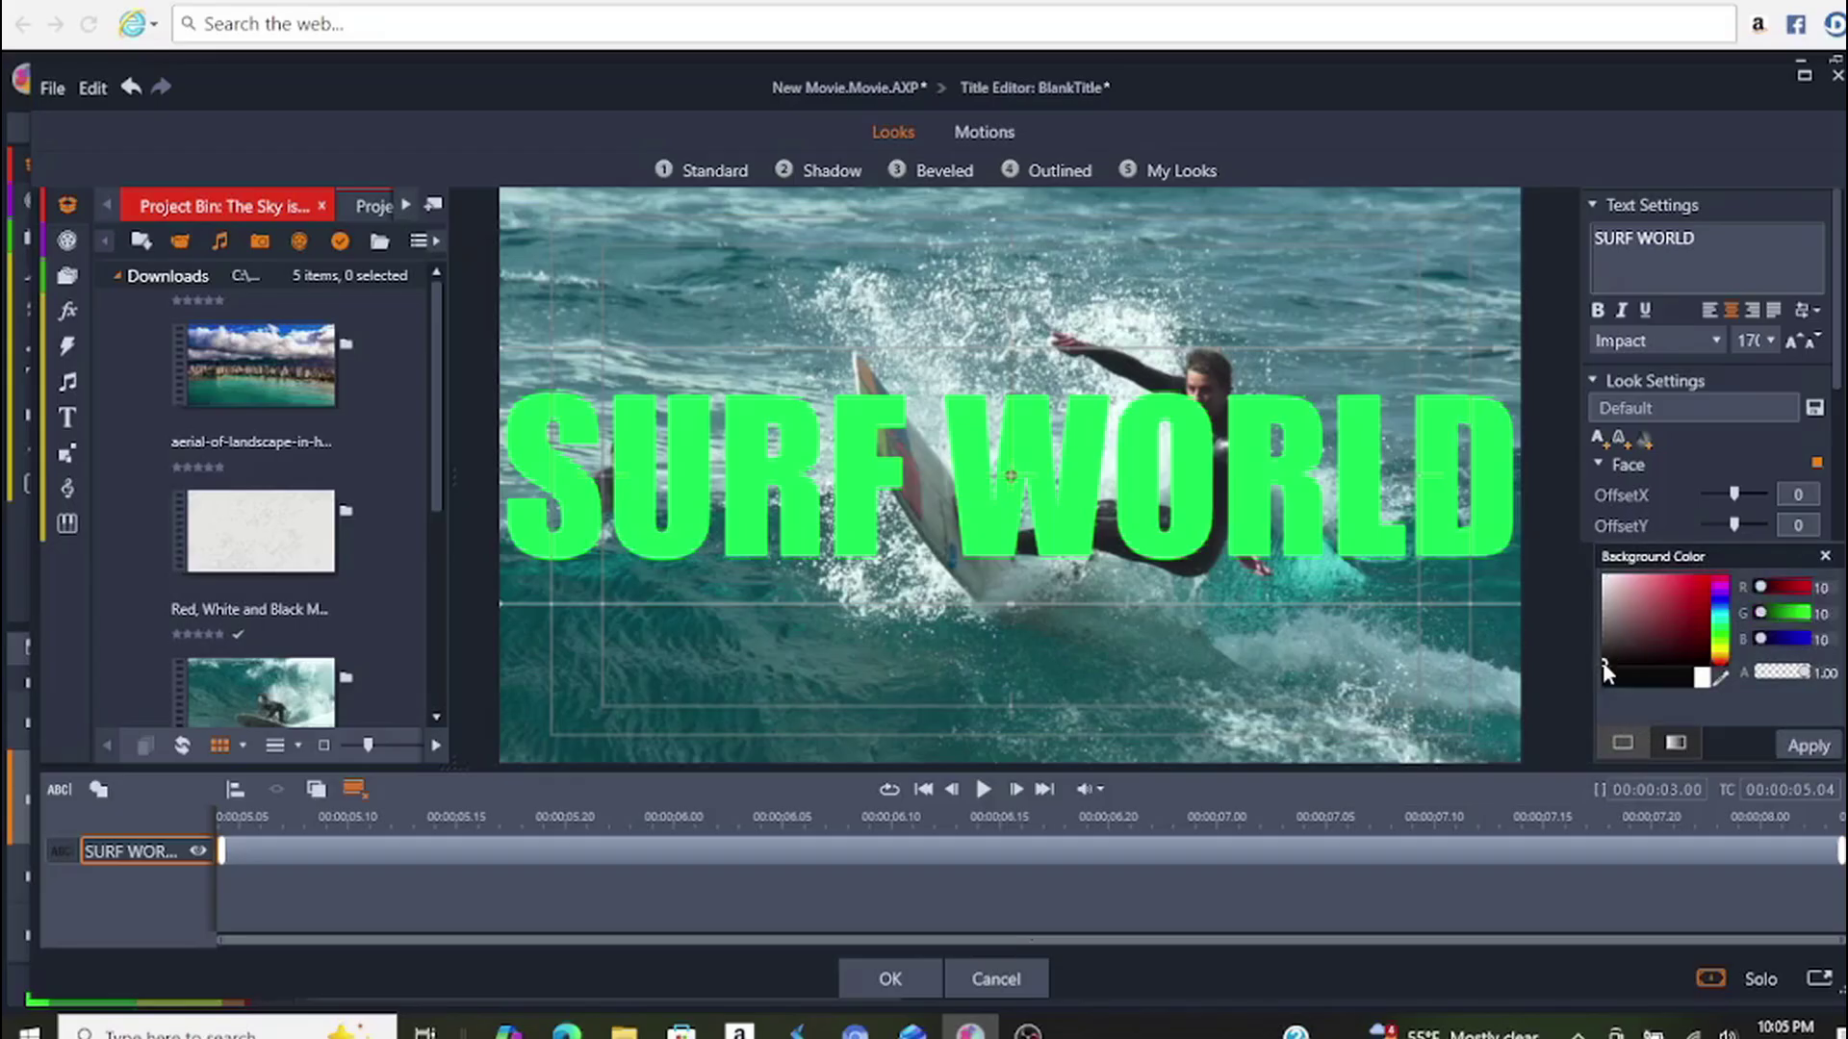
{"action": "left_click", "coordinate": [1805, 749]}
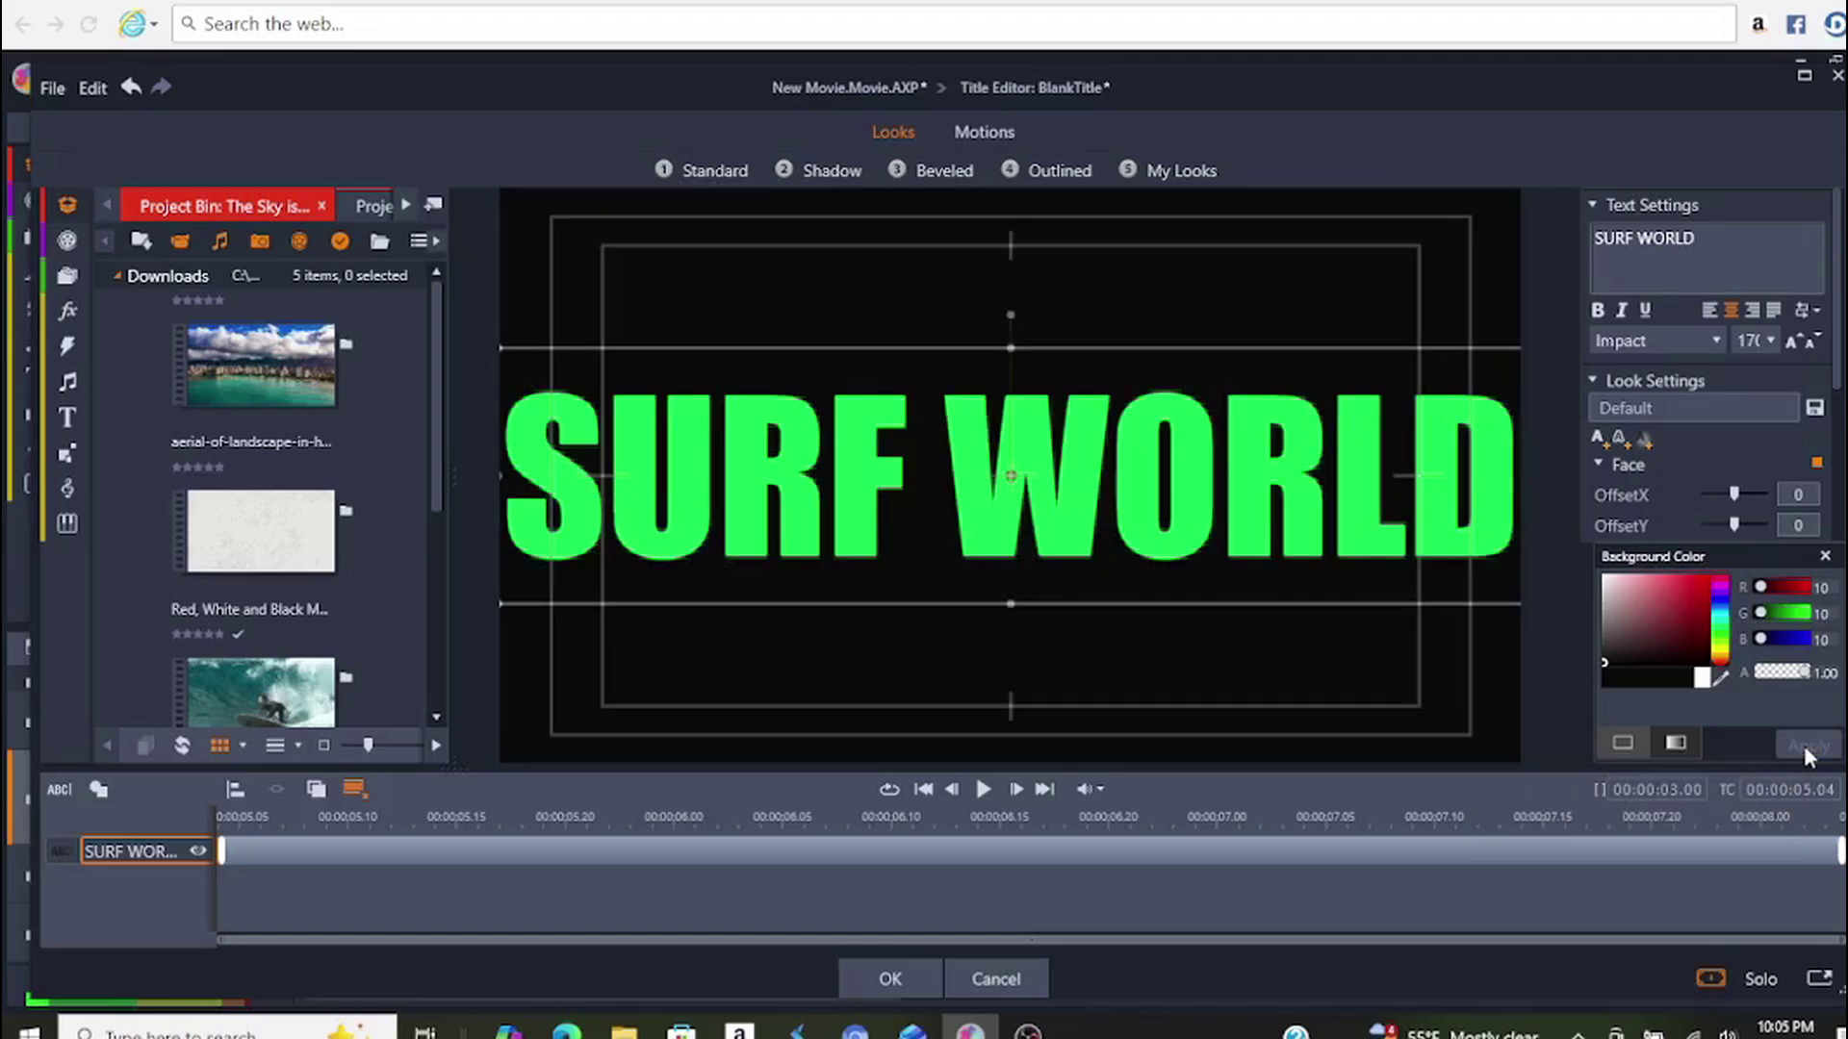
{"action": "left_click", "coordinate": [1826, 558]}
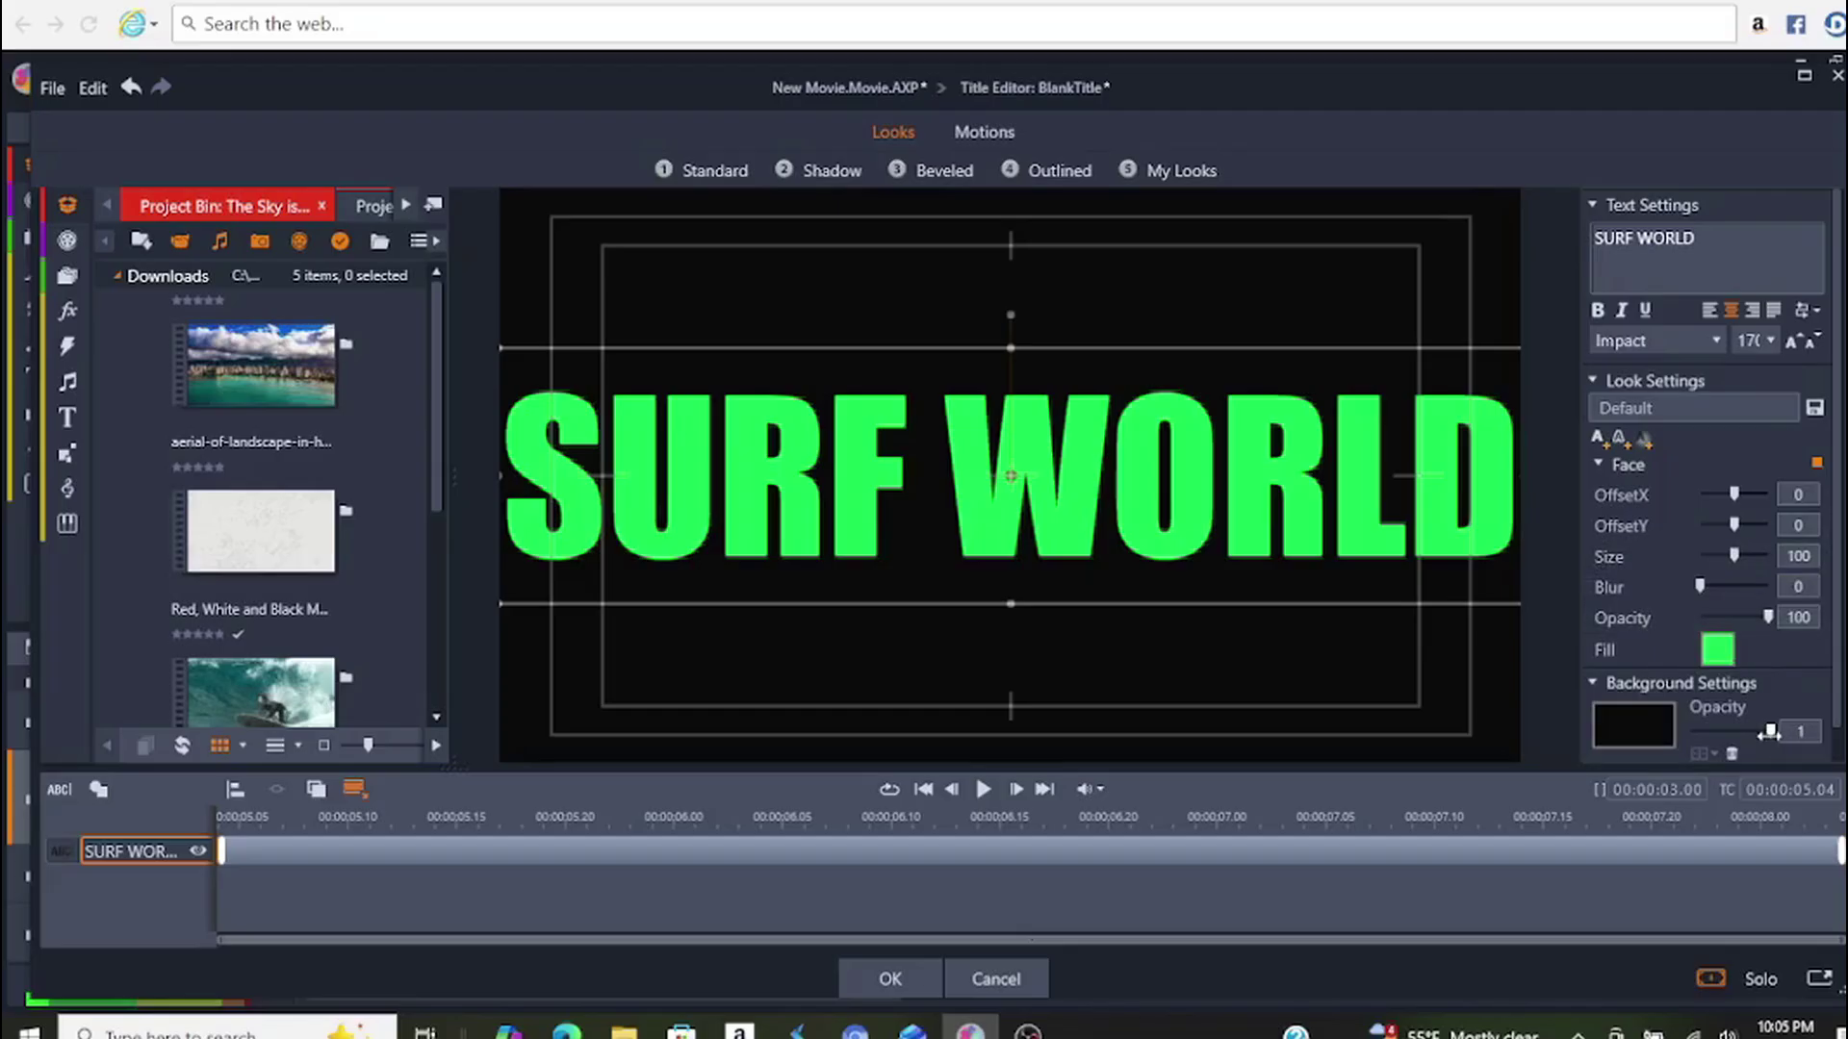
{"action": "left_click_drag", "start_coordinate": [1769, 731], "coordinate": [1738, 738]}
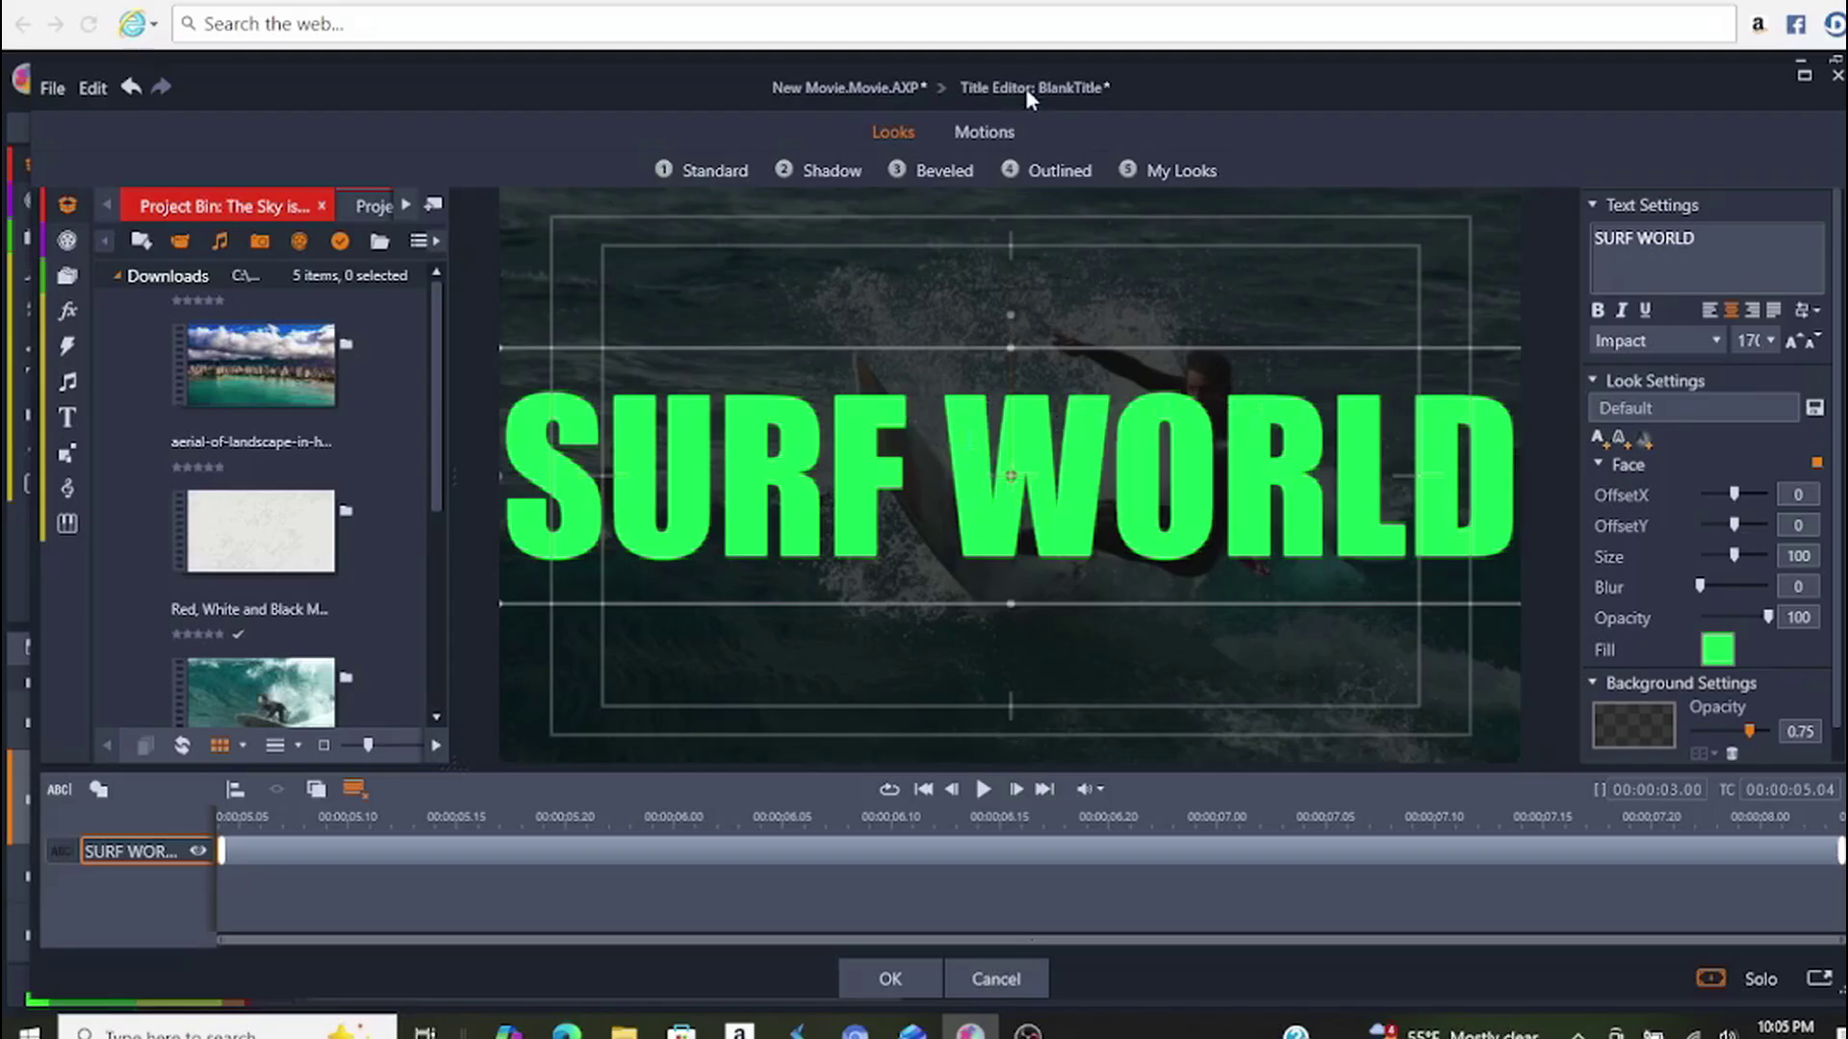
- Apply the Page From Right enter motion and the Page To Left exit motion to the title, and preview the animation
{"action": "left_click", "coordinate": [985, 134]}
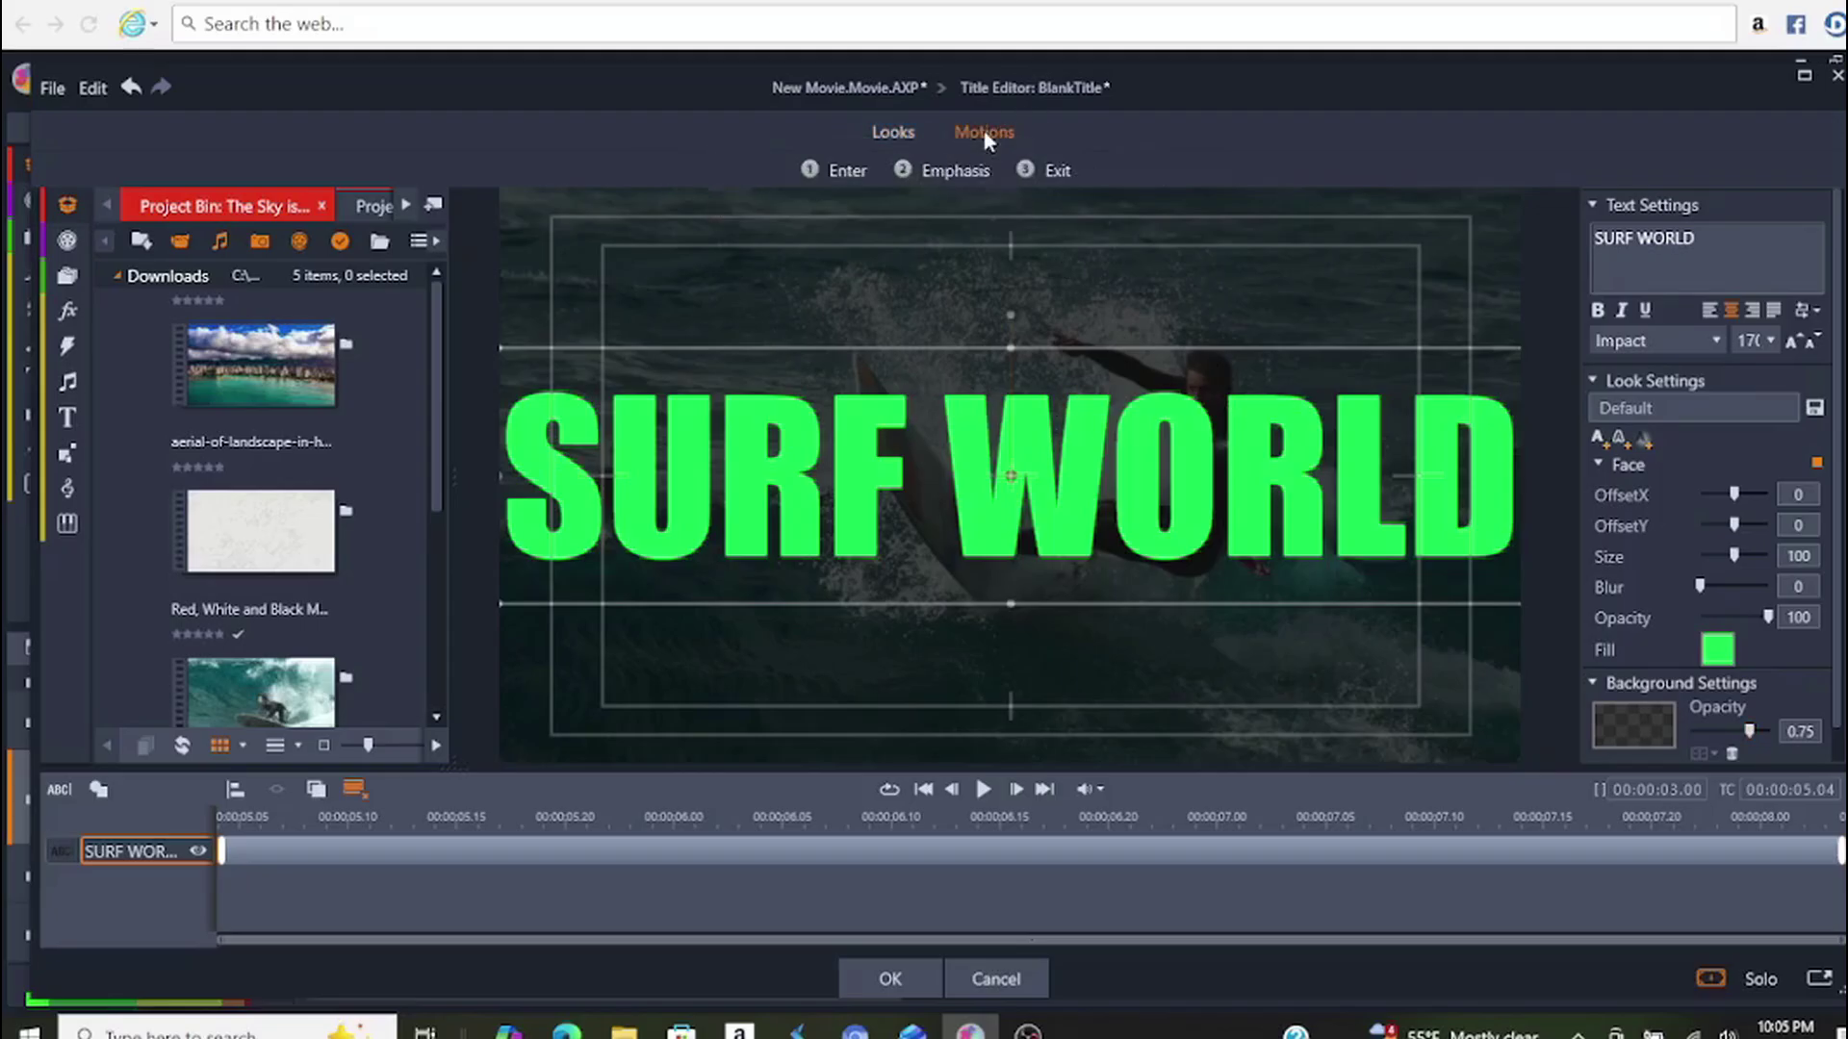
{"action": "left_click", "coordinate": [855, 175]}
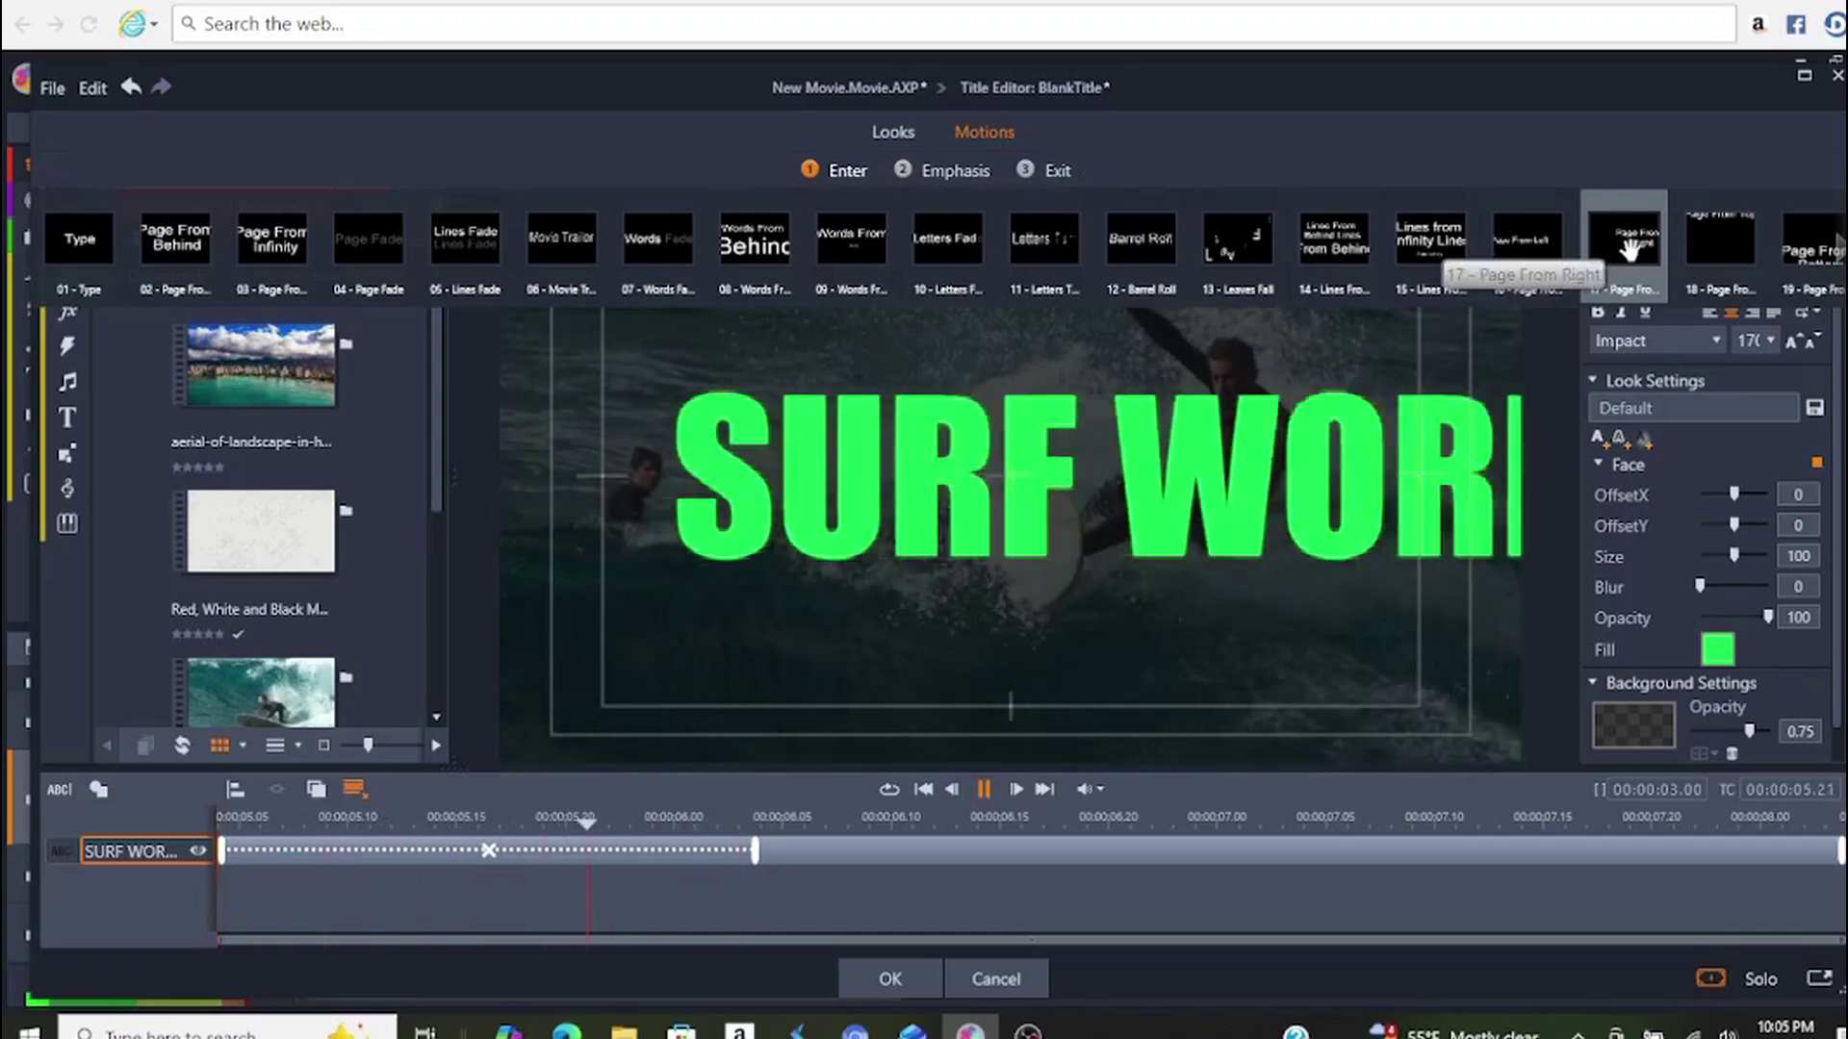
{"action": "left_click", "coordinate": [1630, 250]}
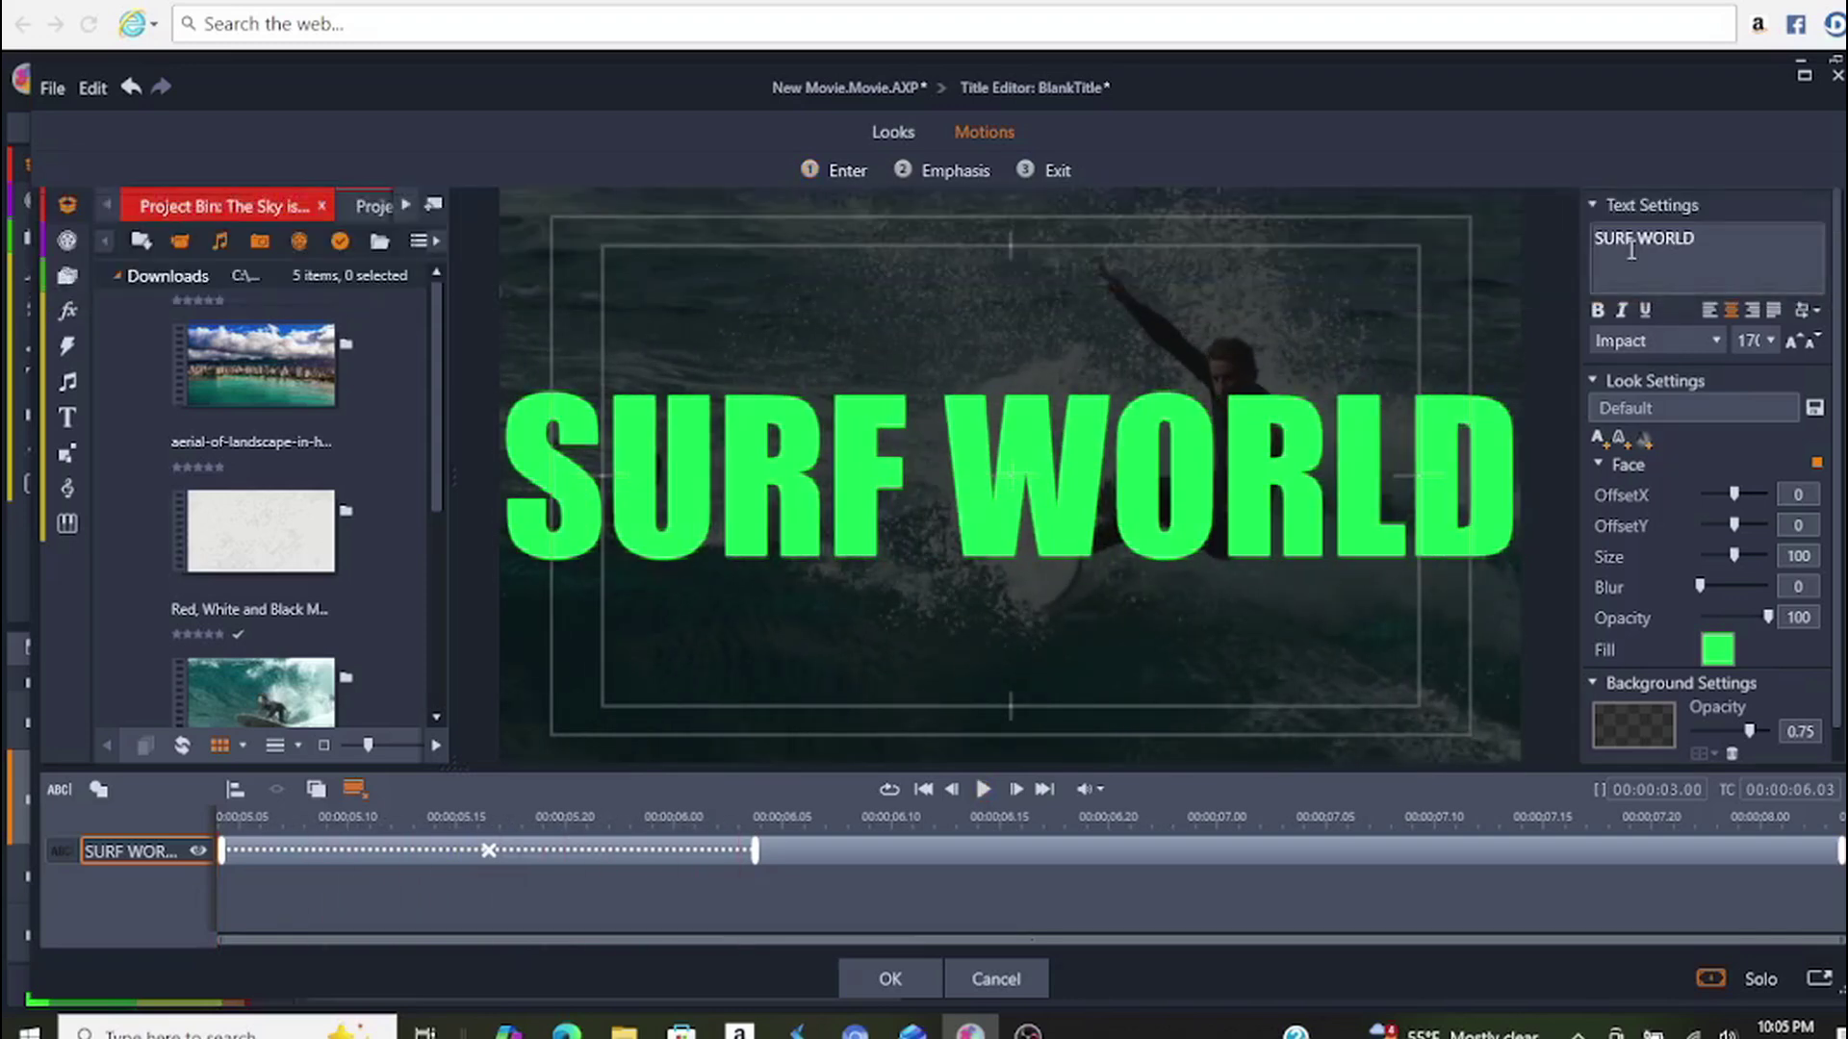
{"action": "left_click", "coordinate": [1063, 171]}
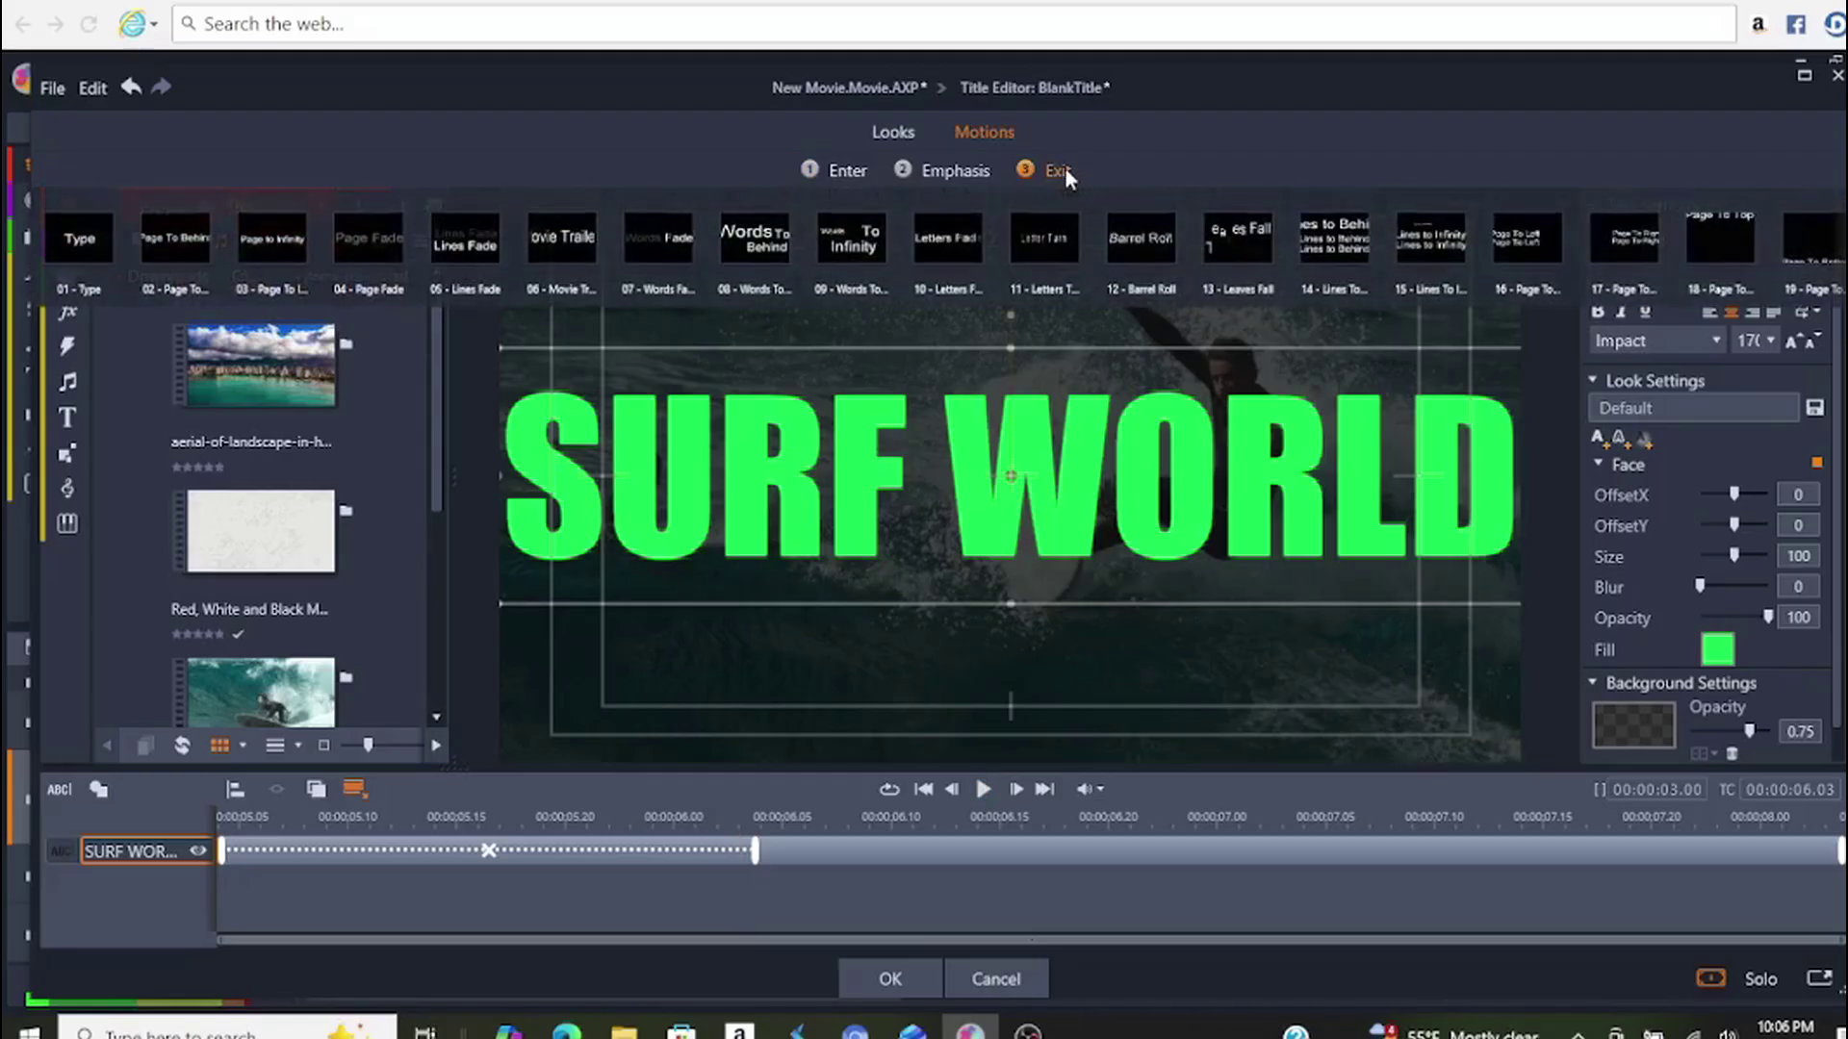
{"action": "left_click", "coordinate": [1518, 249]}
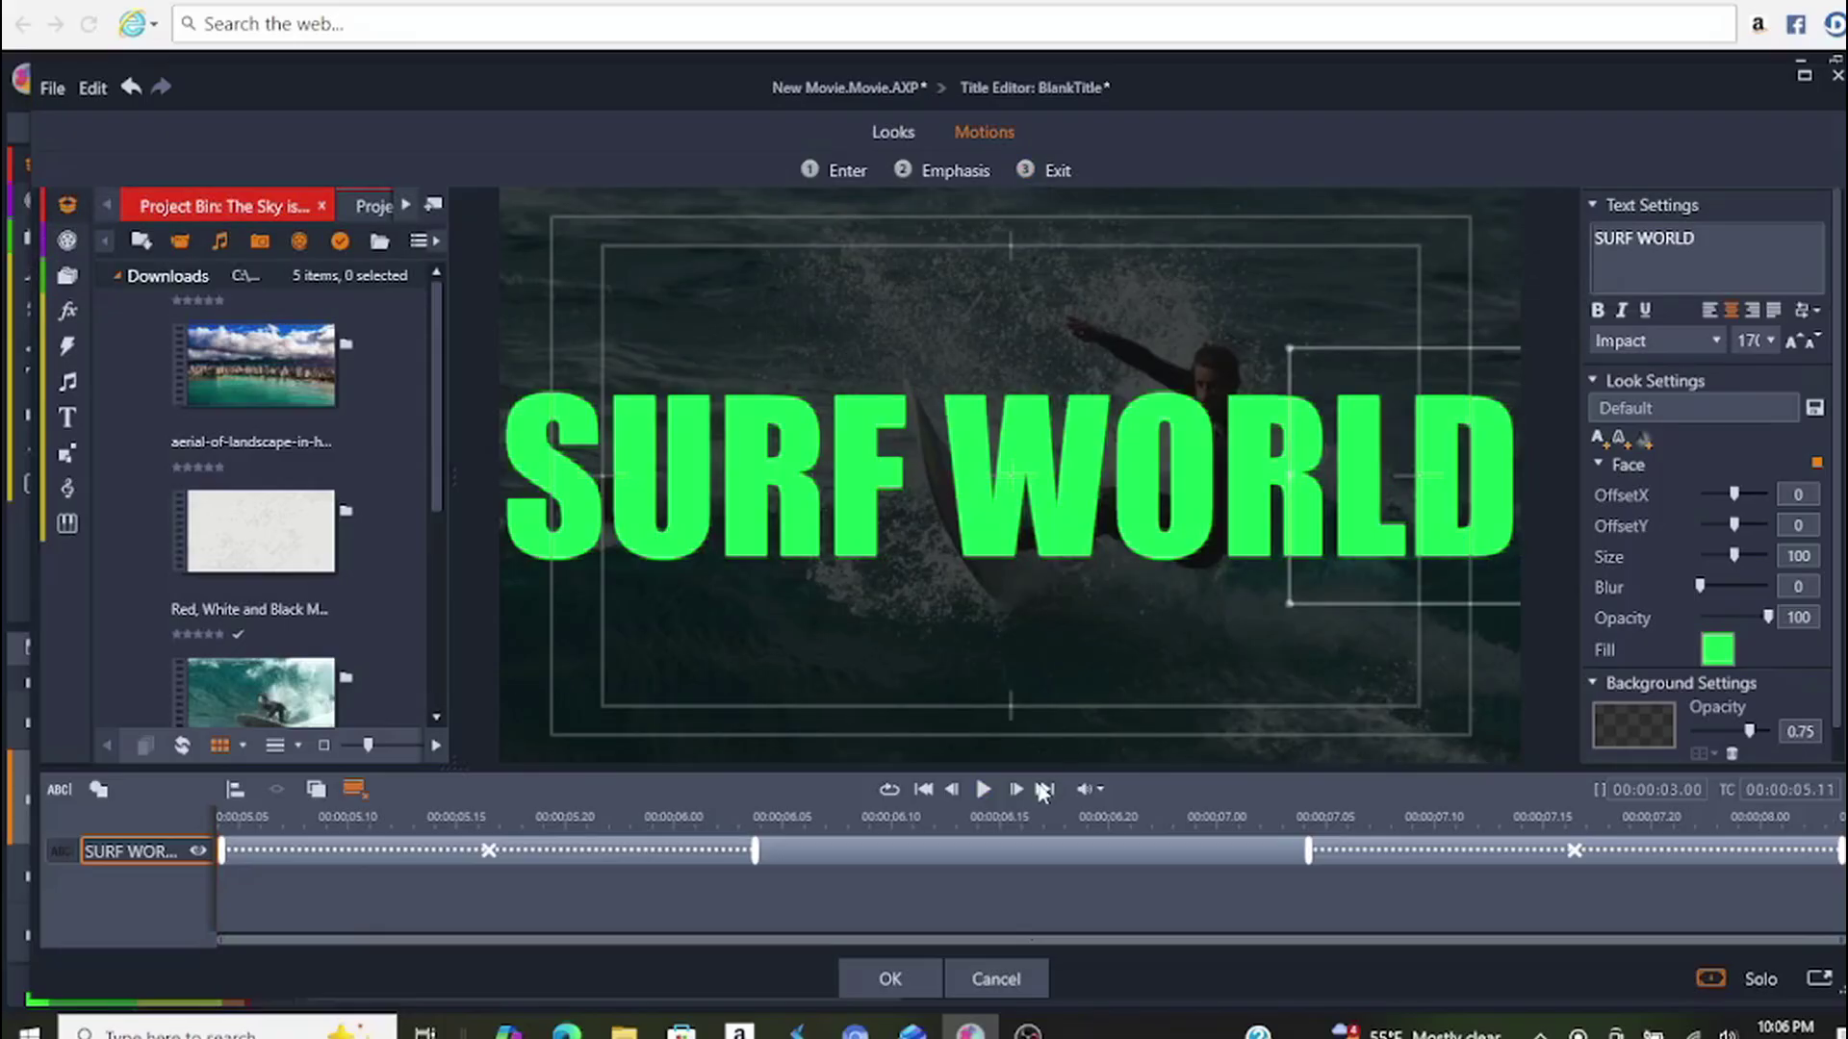
{"action": "left_click", "coordinate": [984, 789]}
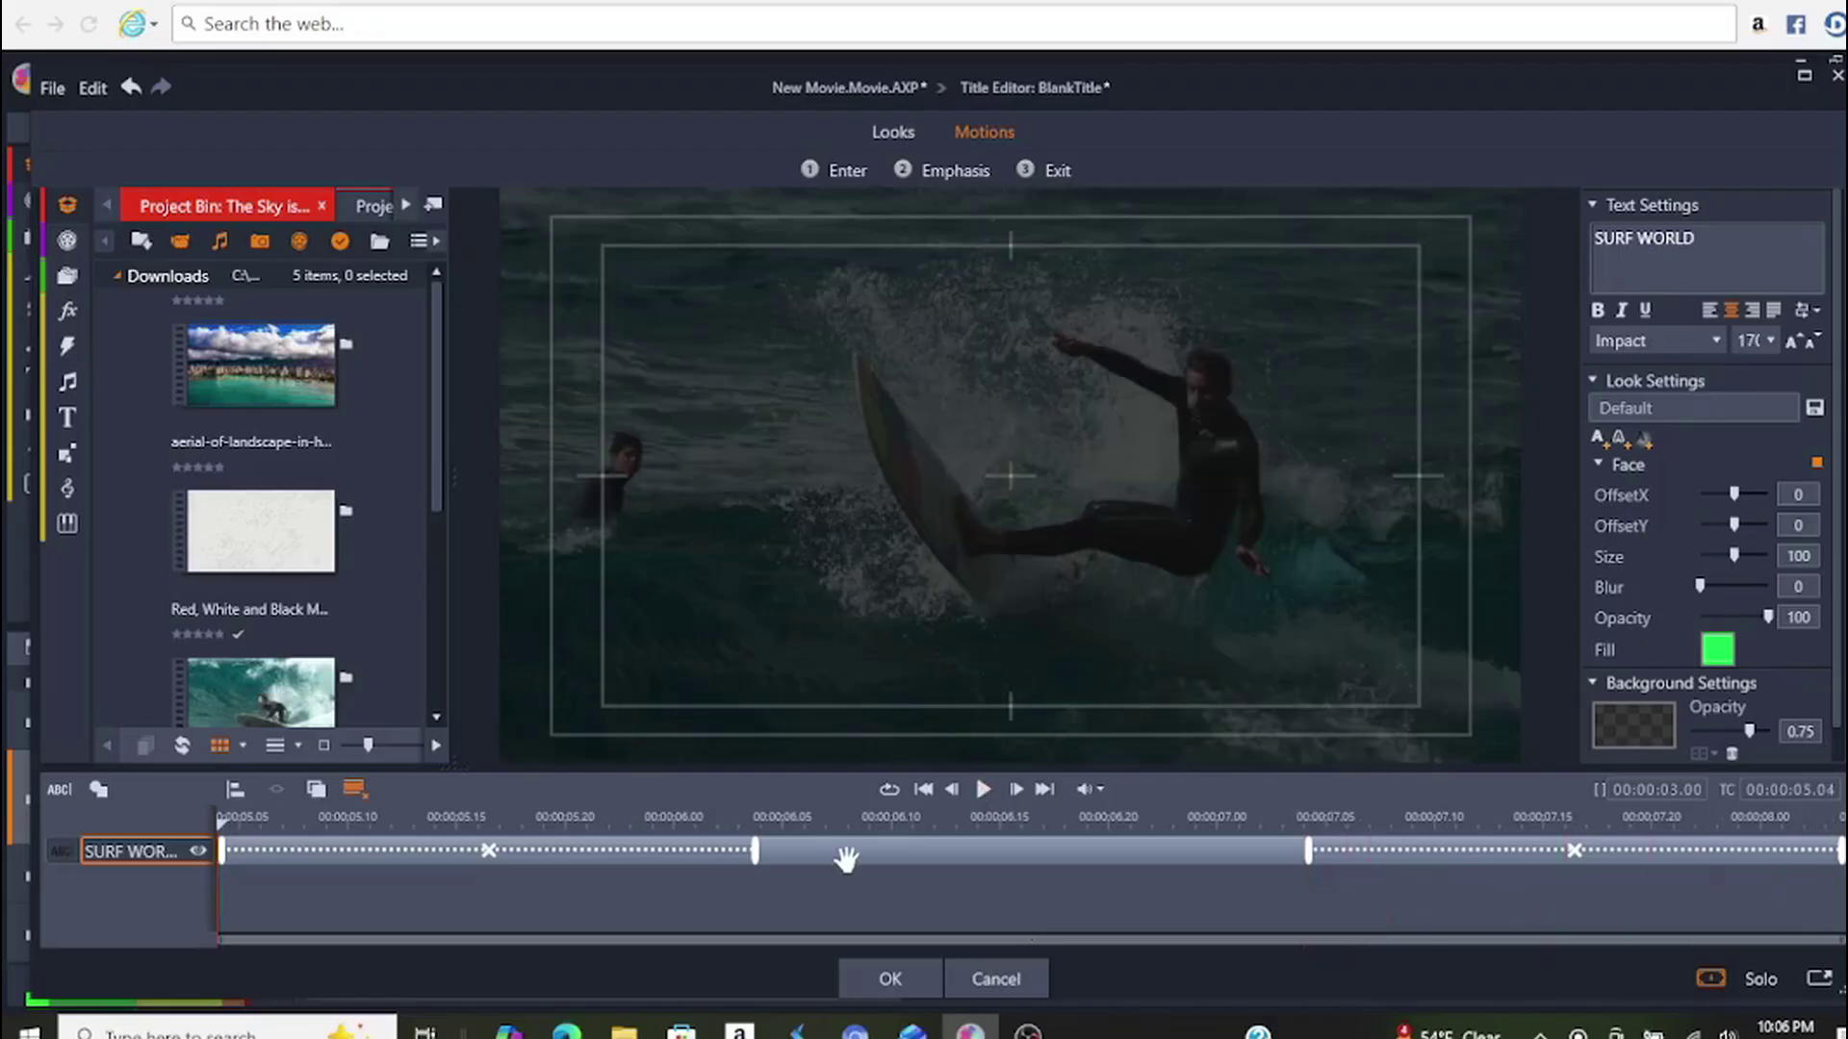
- Extend the enter and exit motions until they meet mid-title at about 00:00:06.15, and accept the previewed title
{"action": "left_click_drag", "start_coordinate": [756, 852], "coordinate": [985, 857]}
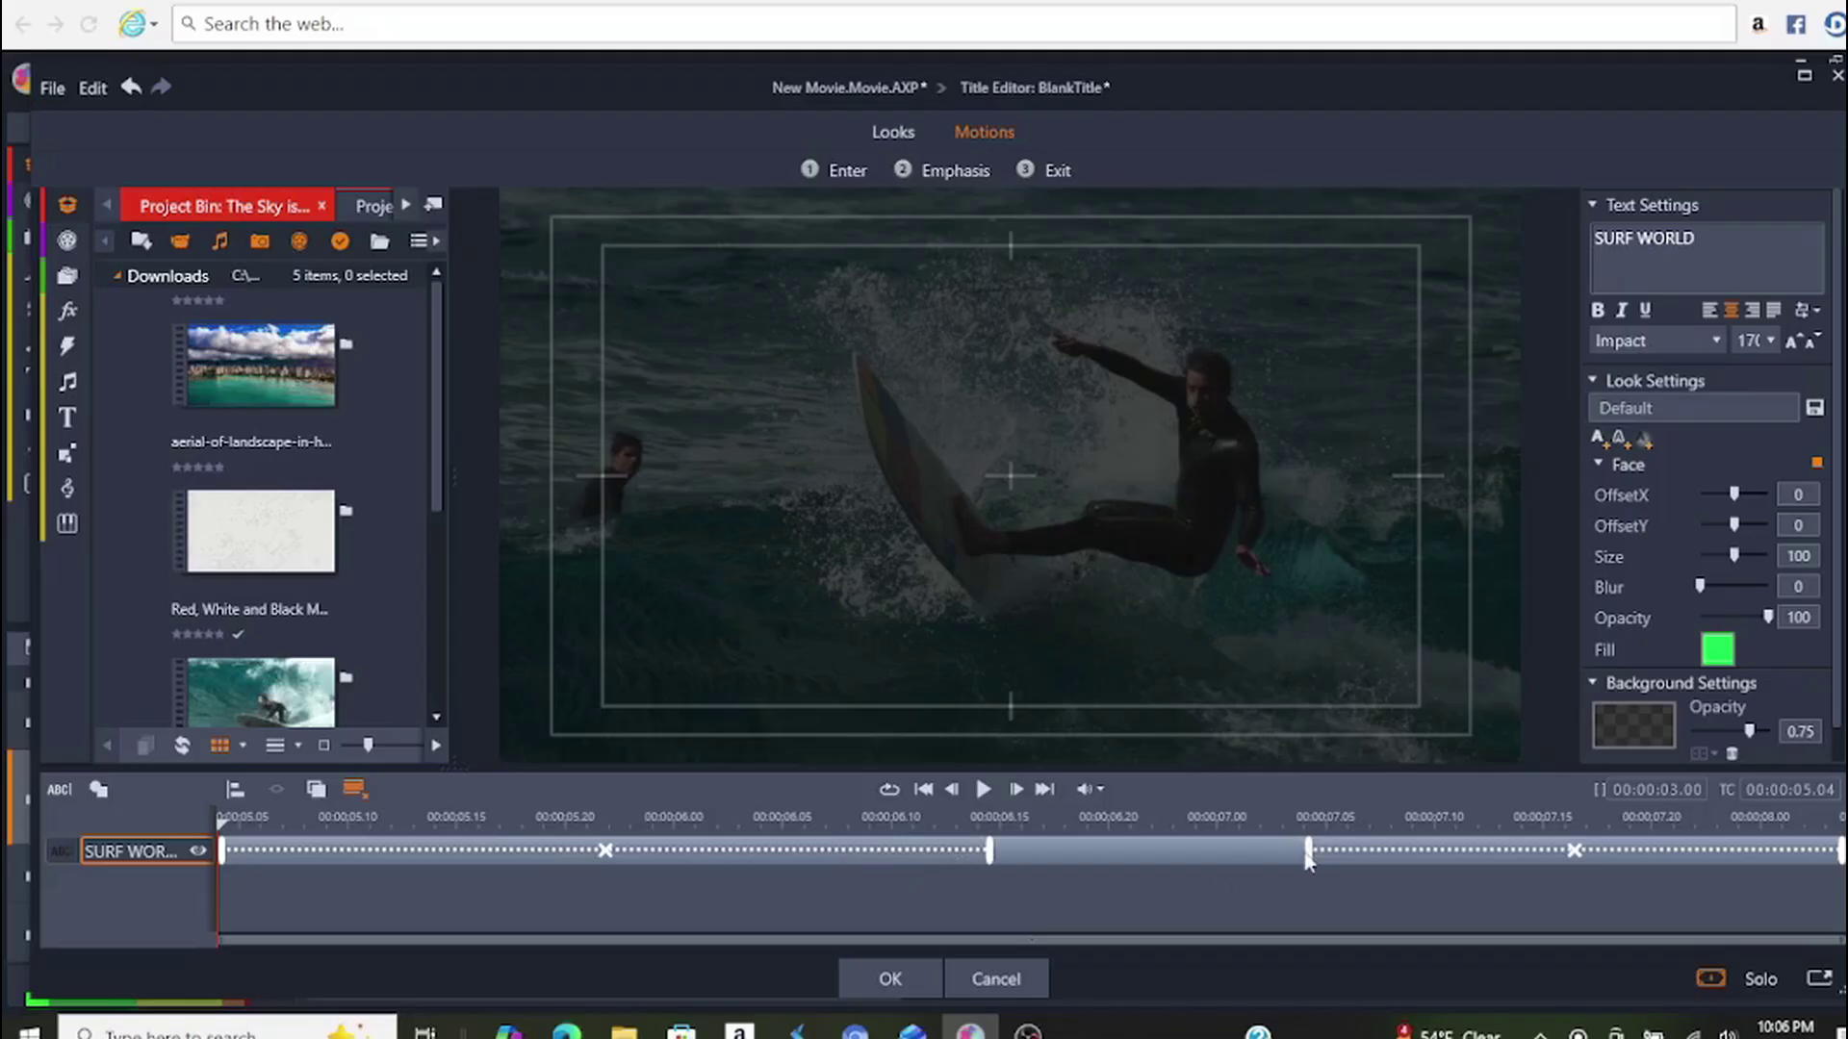
{"action": "left_click_drag", "start_coordinate": [1307, 852], "coordinate": [996, 850]}
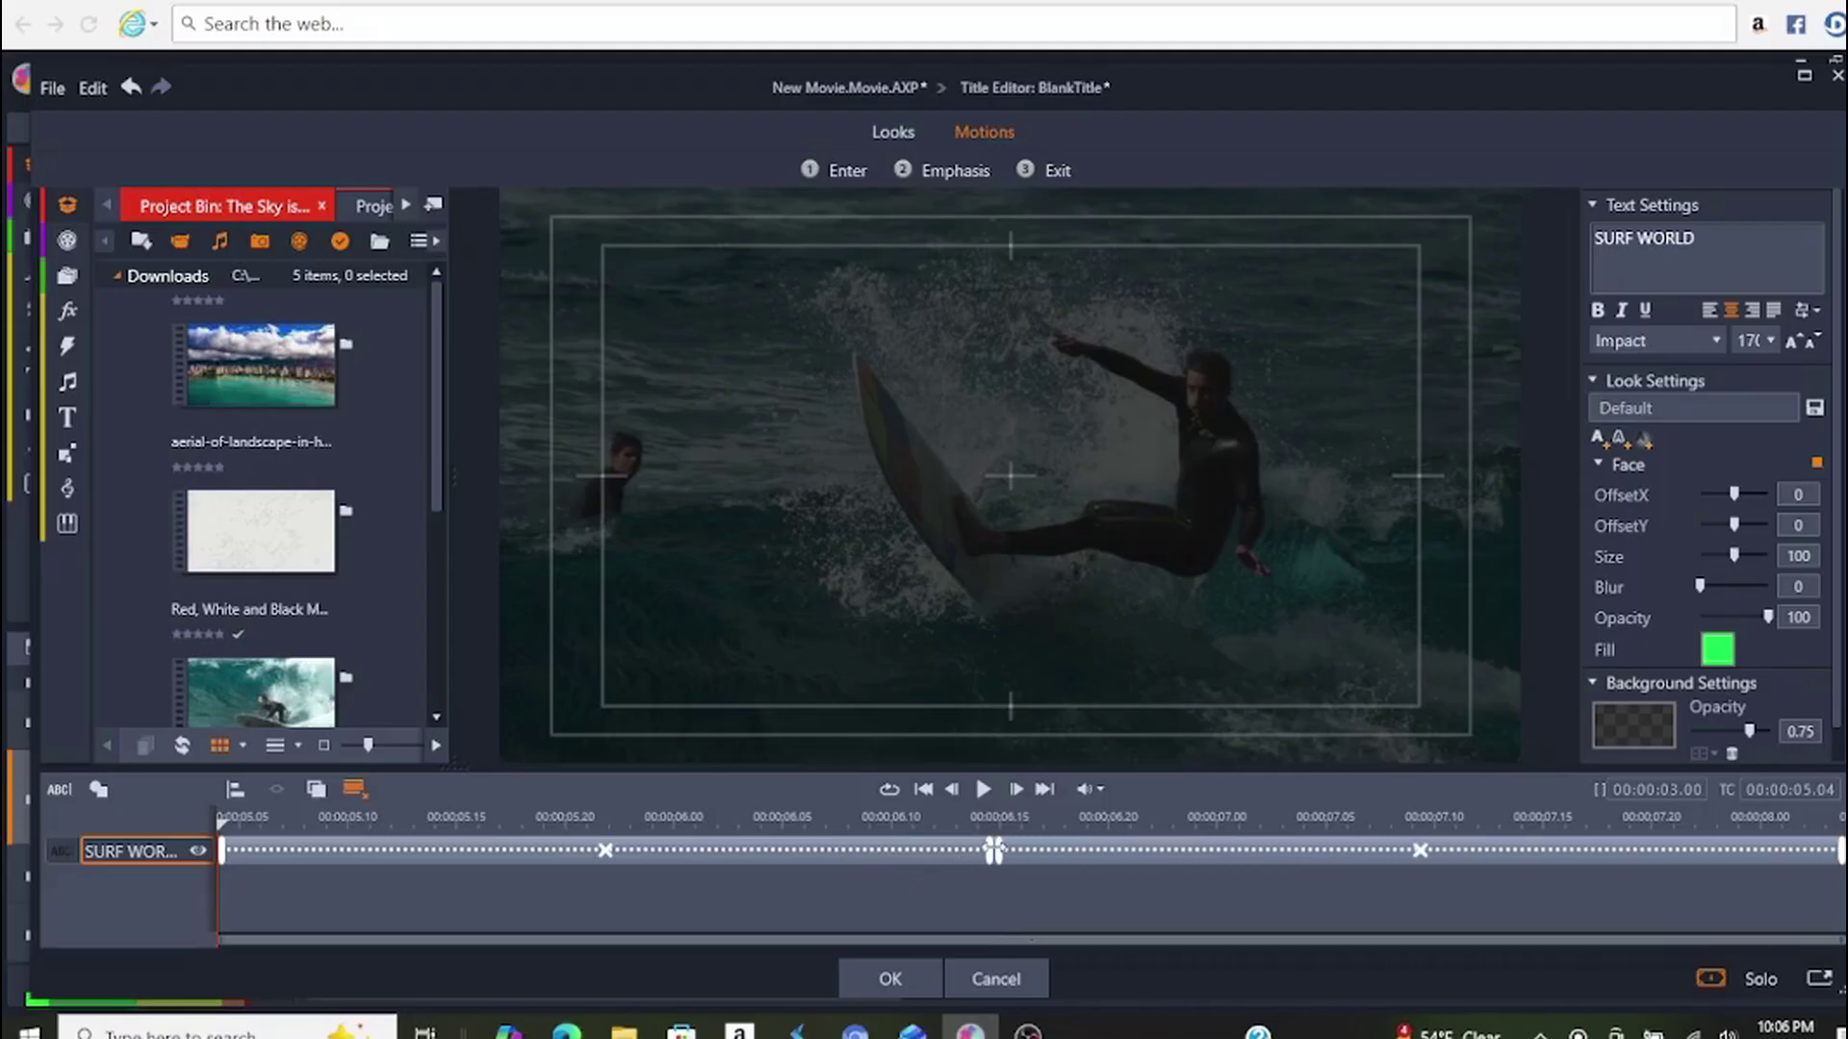
{"action": "left_click", "coordinate": [985, 789]}
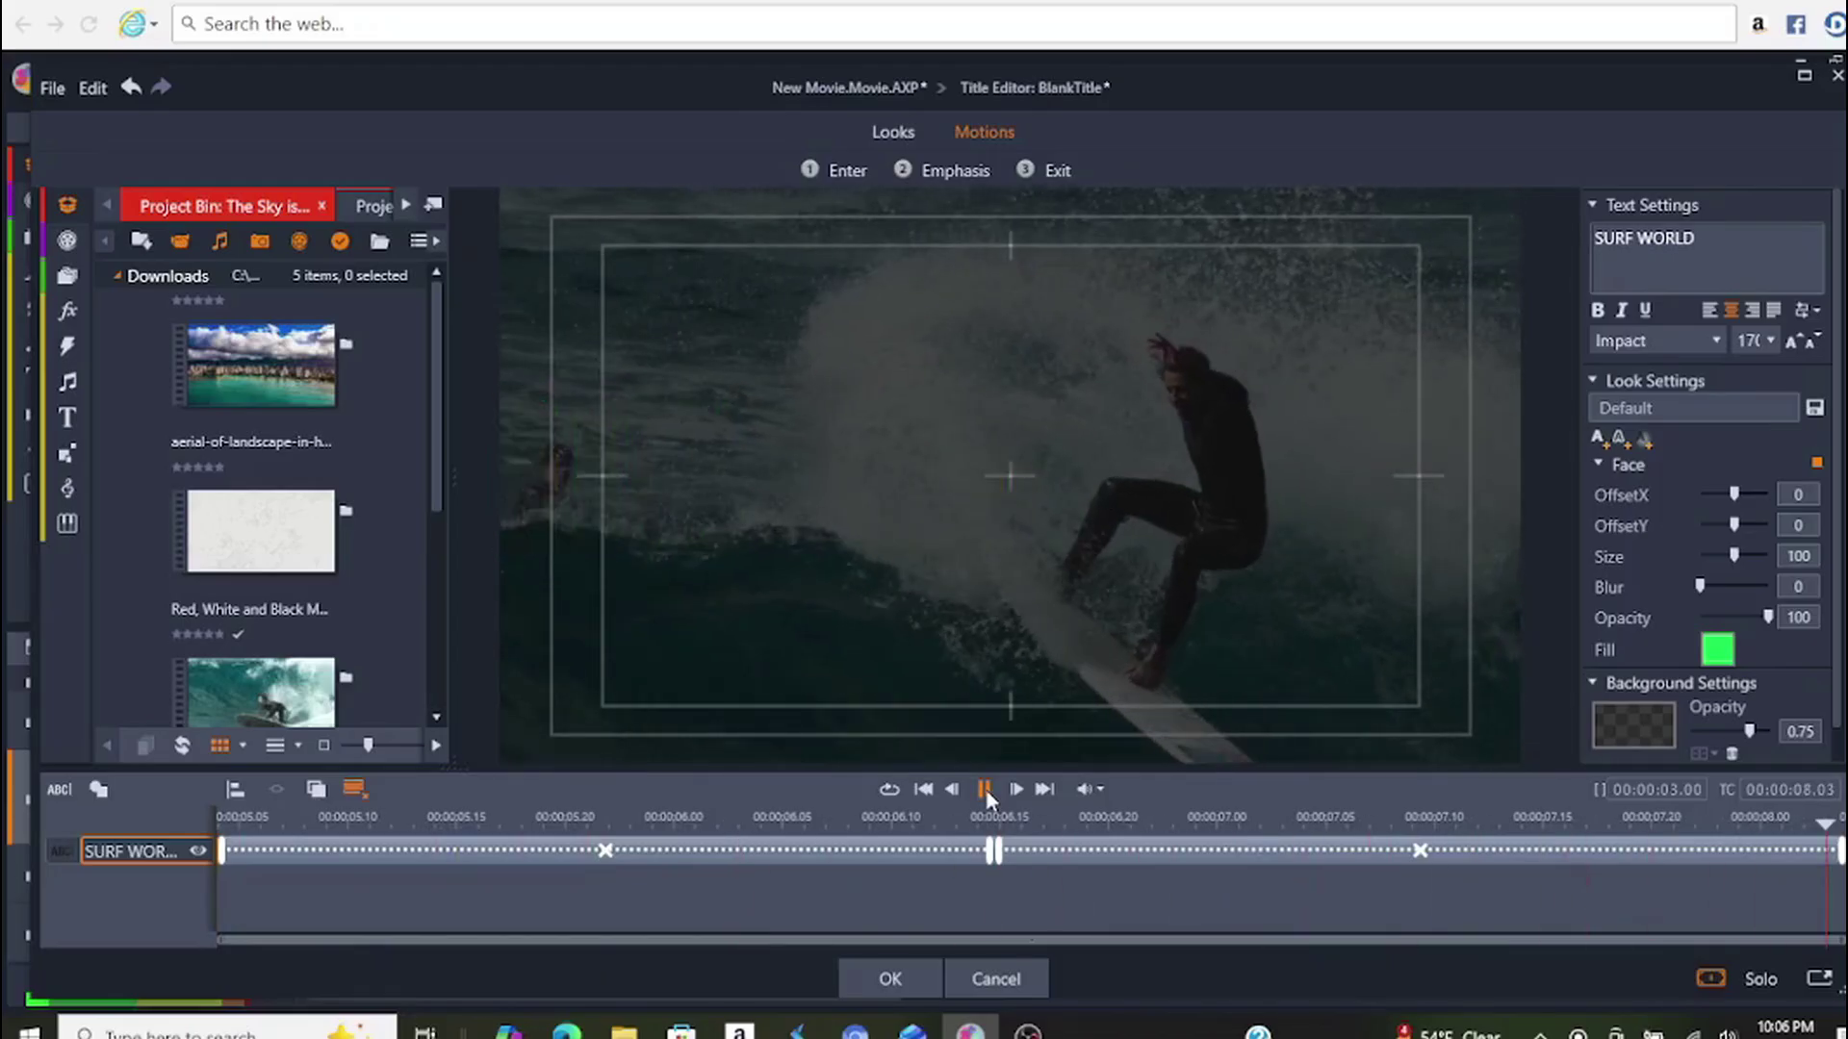
{"action": "left_click", "coordinate": [890, 978]}
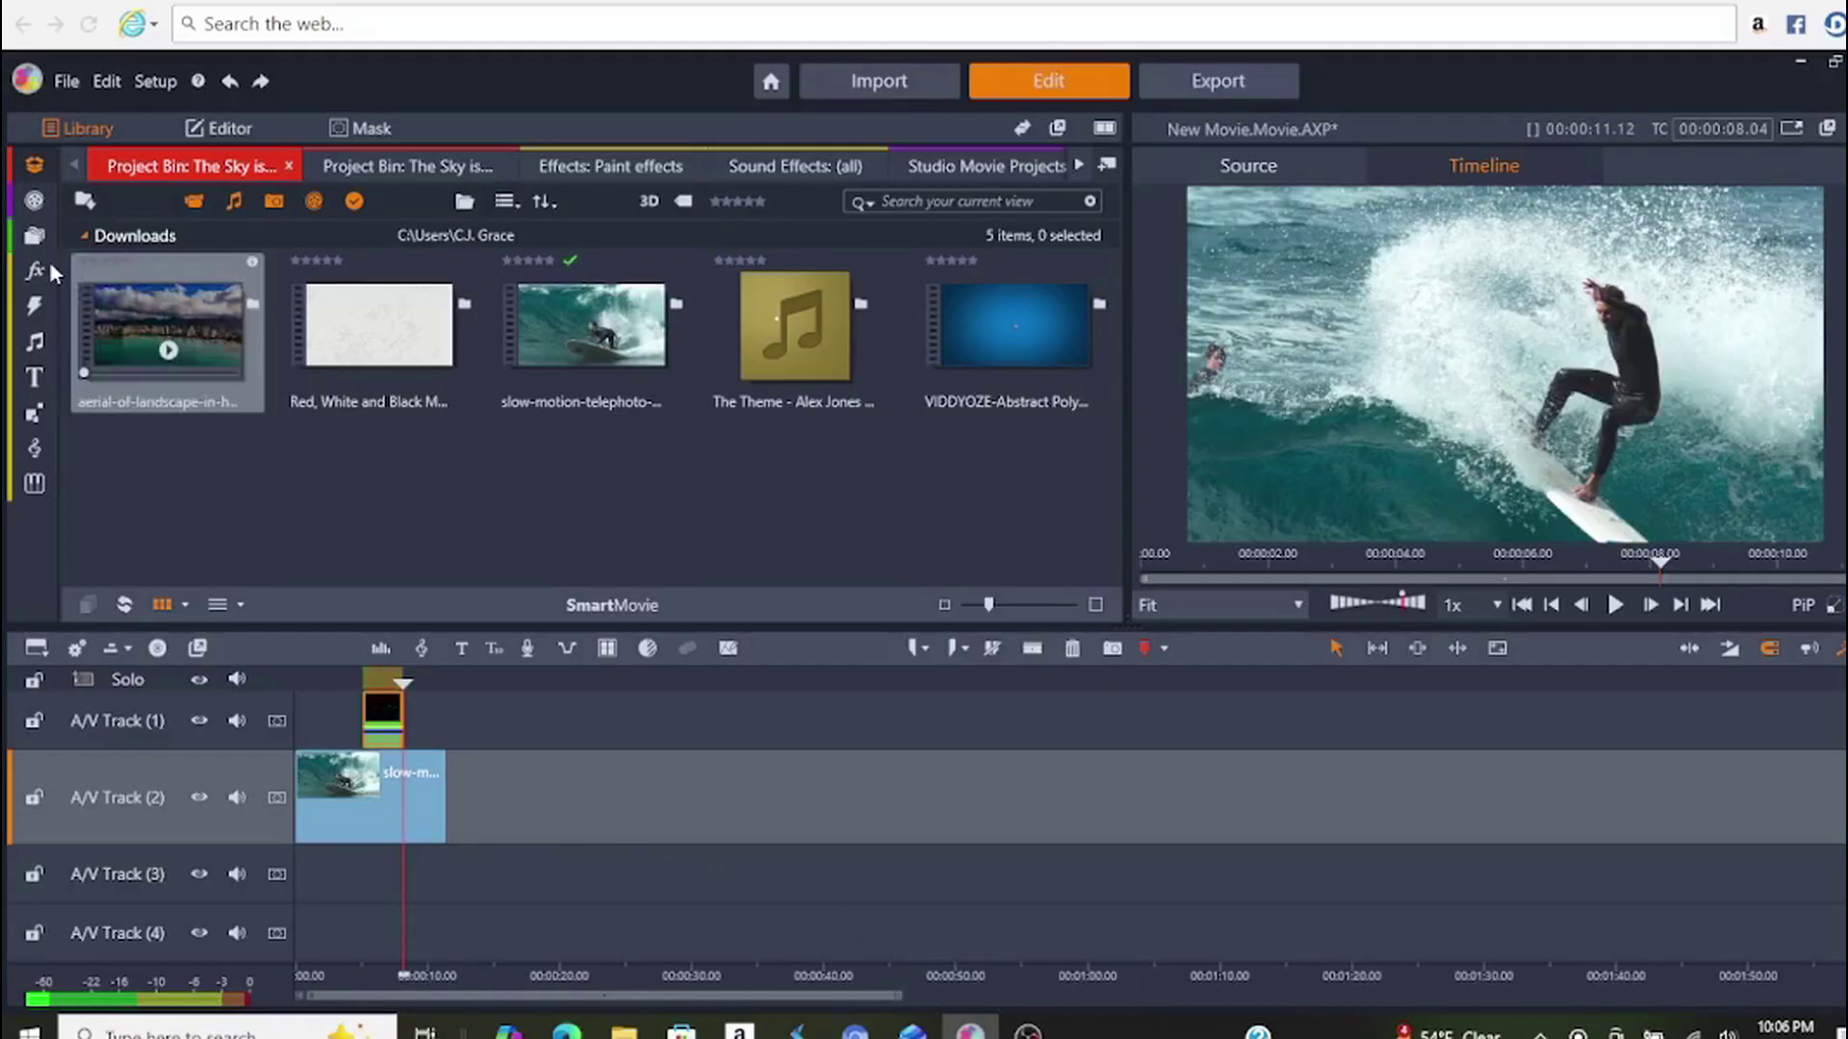
- Apply the StudioChromaKeyer effect from the Keyers effects to the SURF WORLD title on A/V Track (1)
{"action": "mouse_move", "coordinate": [39, 263]}
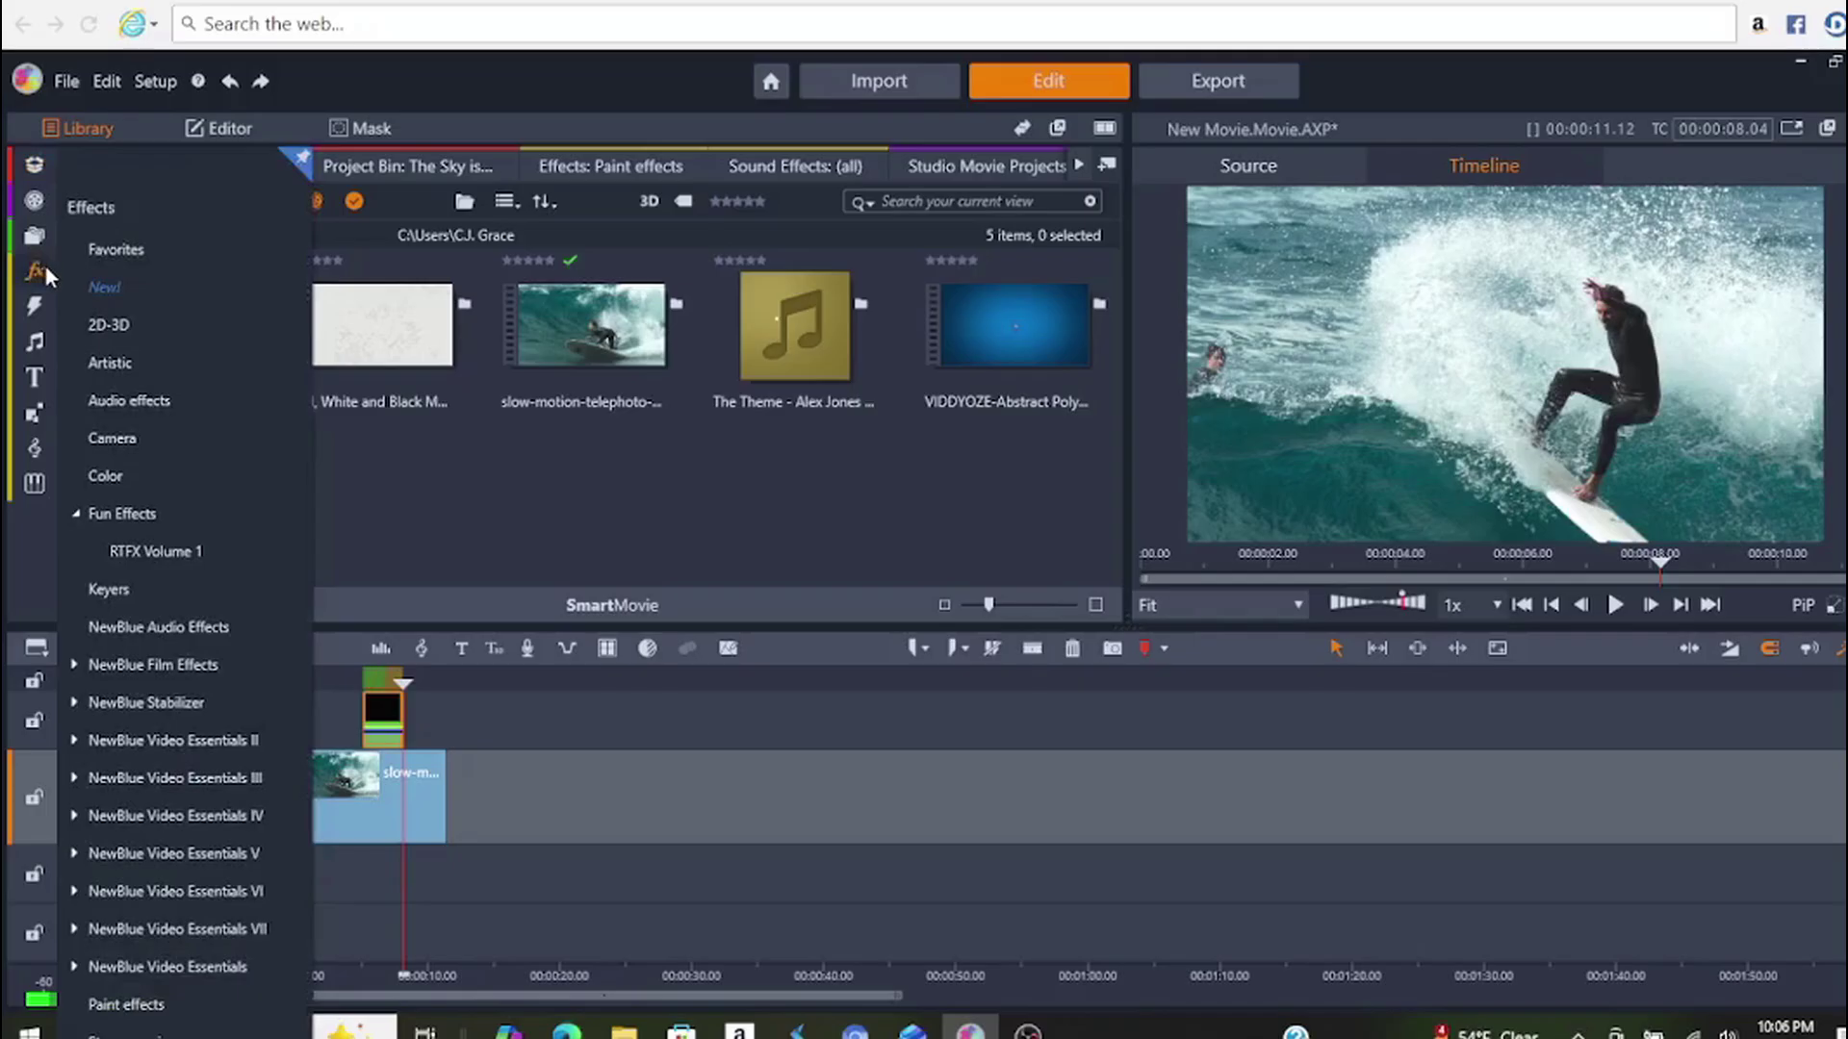
{"action": "left_click", "coordinate": [114, 591]}
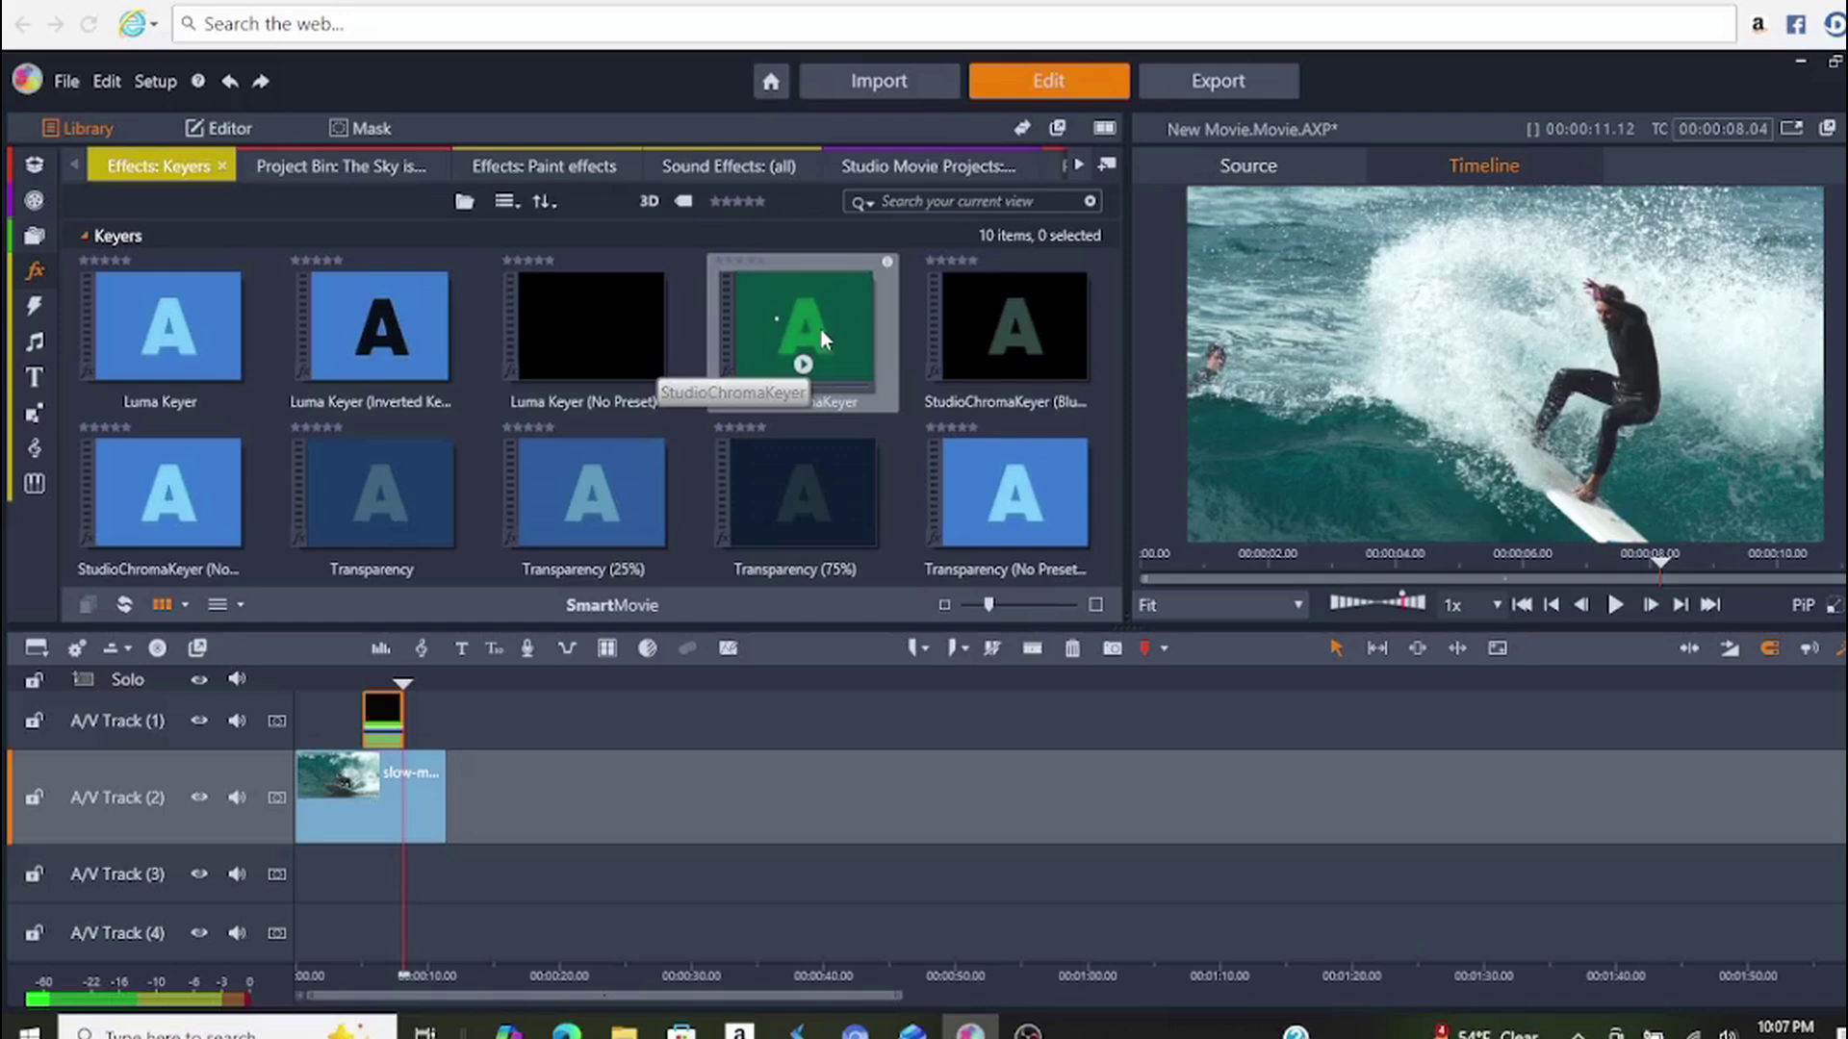
{"action": "left_click_drag", "start_coordinate": [820, 329], "coordinate": [384, 720]}
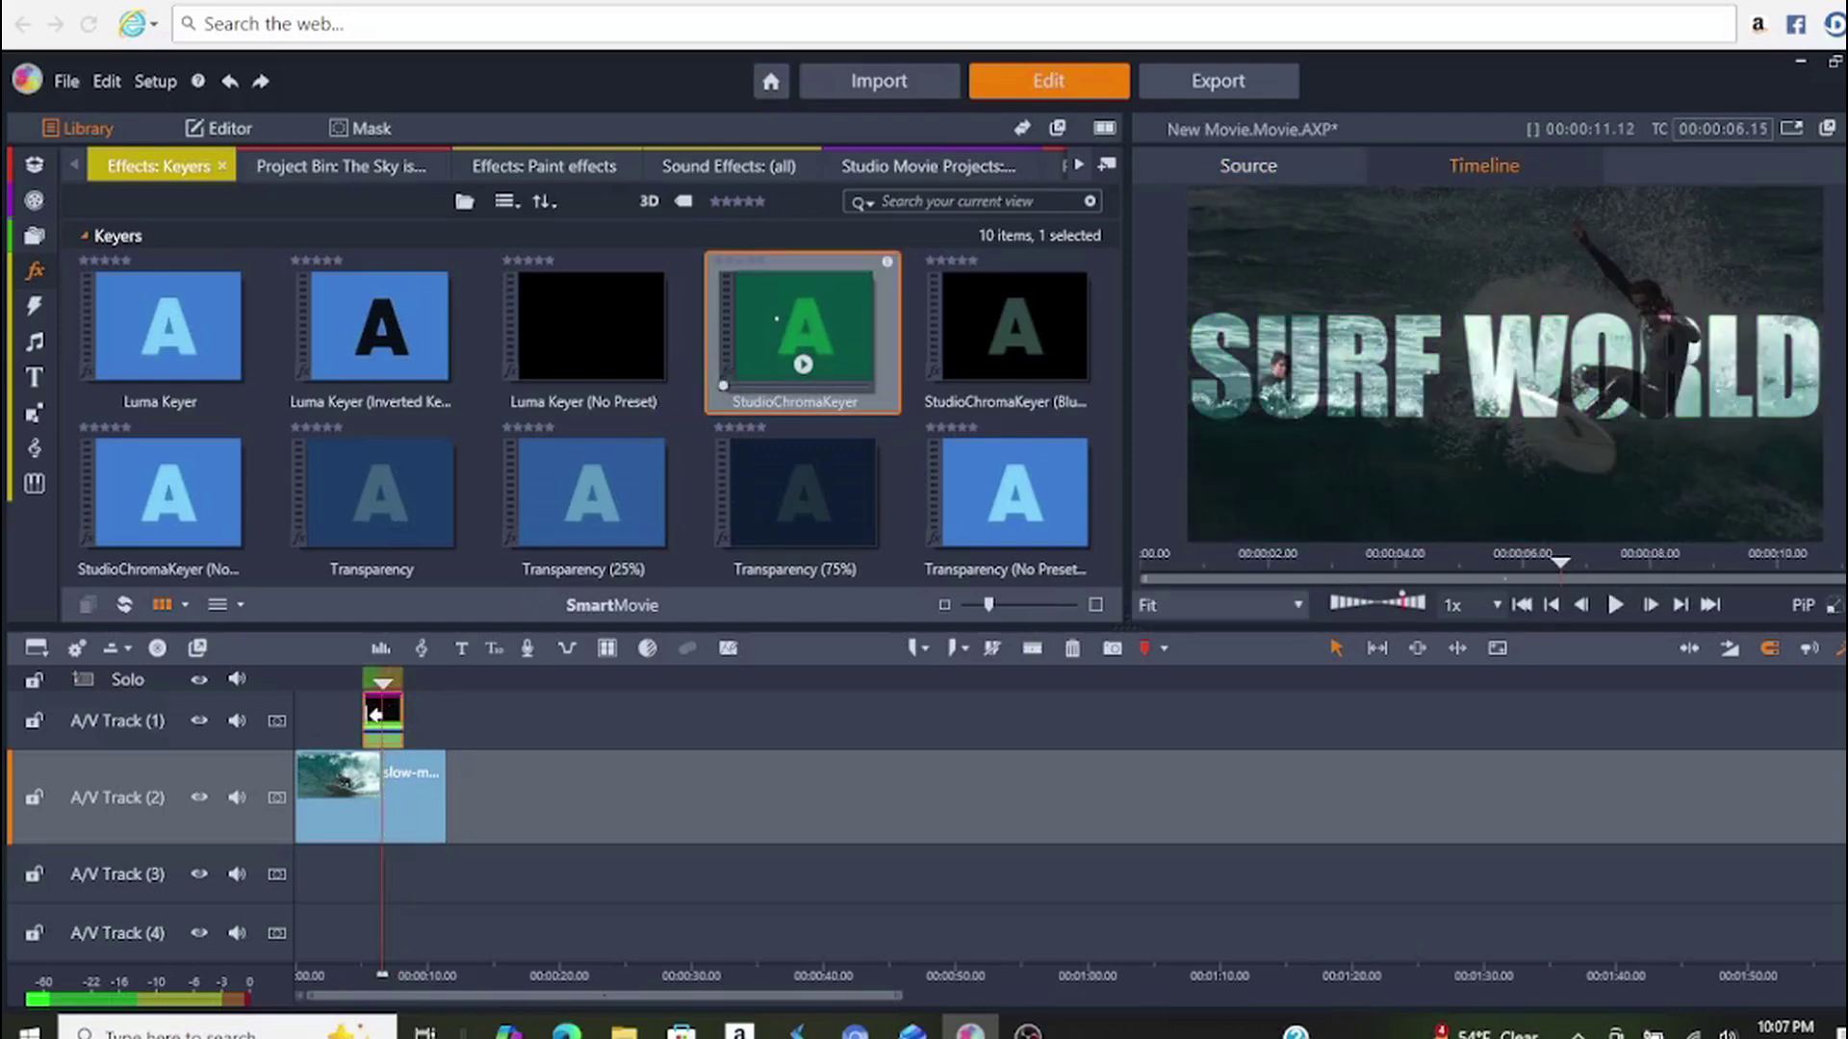
- Stretch the title on A/V Track (1) to span the full length of the surfing clip below, and preview the movie from its start
{"action": "left_click_drag", "start_coordinate": [365, 720], "coordinate": [324, 720]}
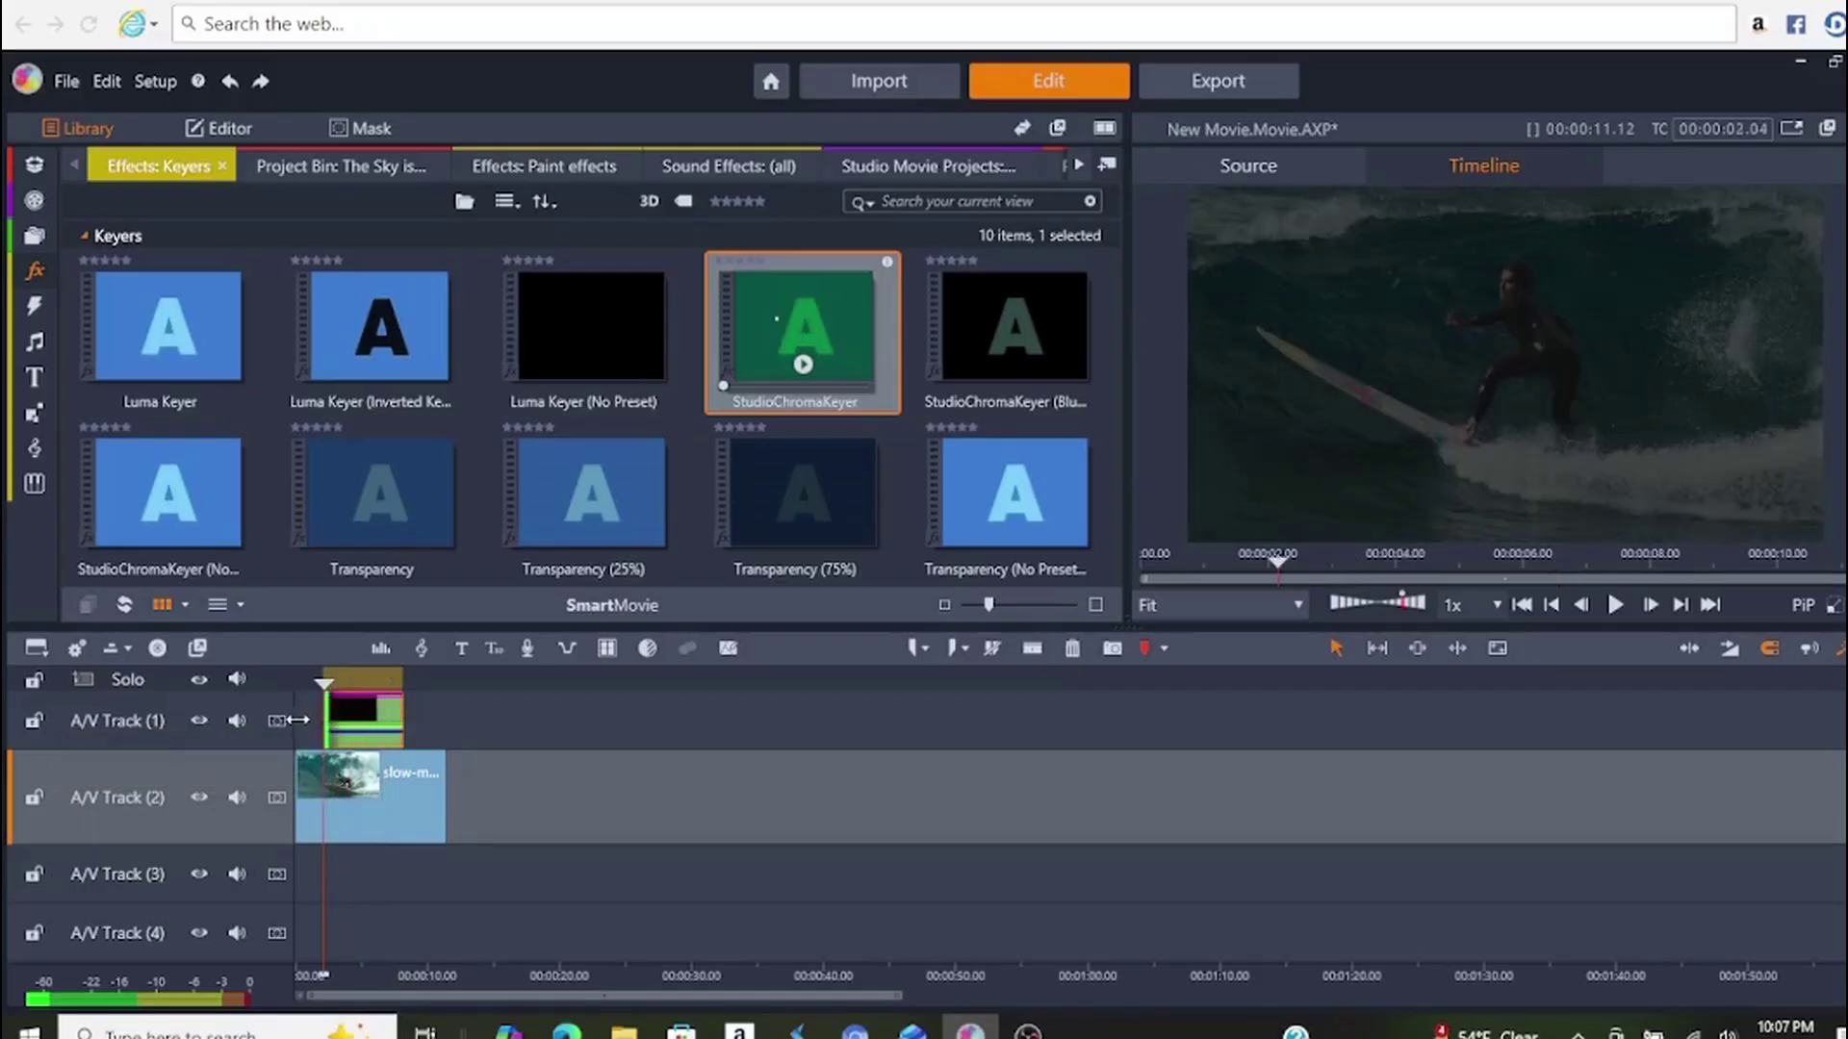
{"action": "left_click_drag", "start_coordinate": [325, 684], "coordinate": [298, 683]}
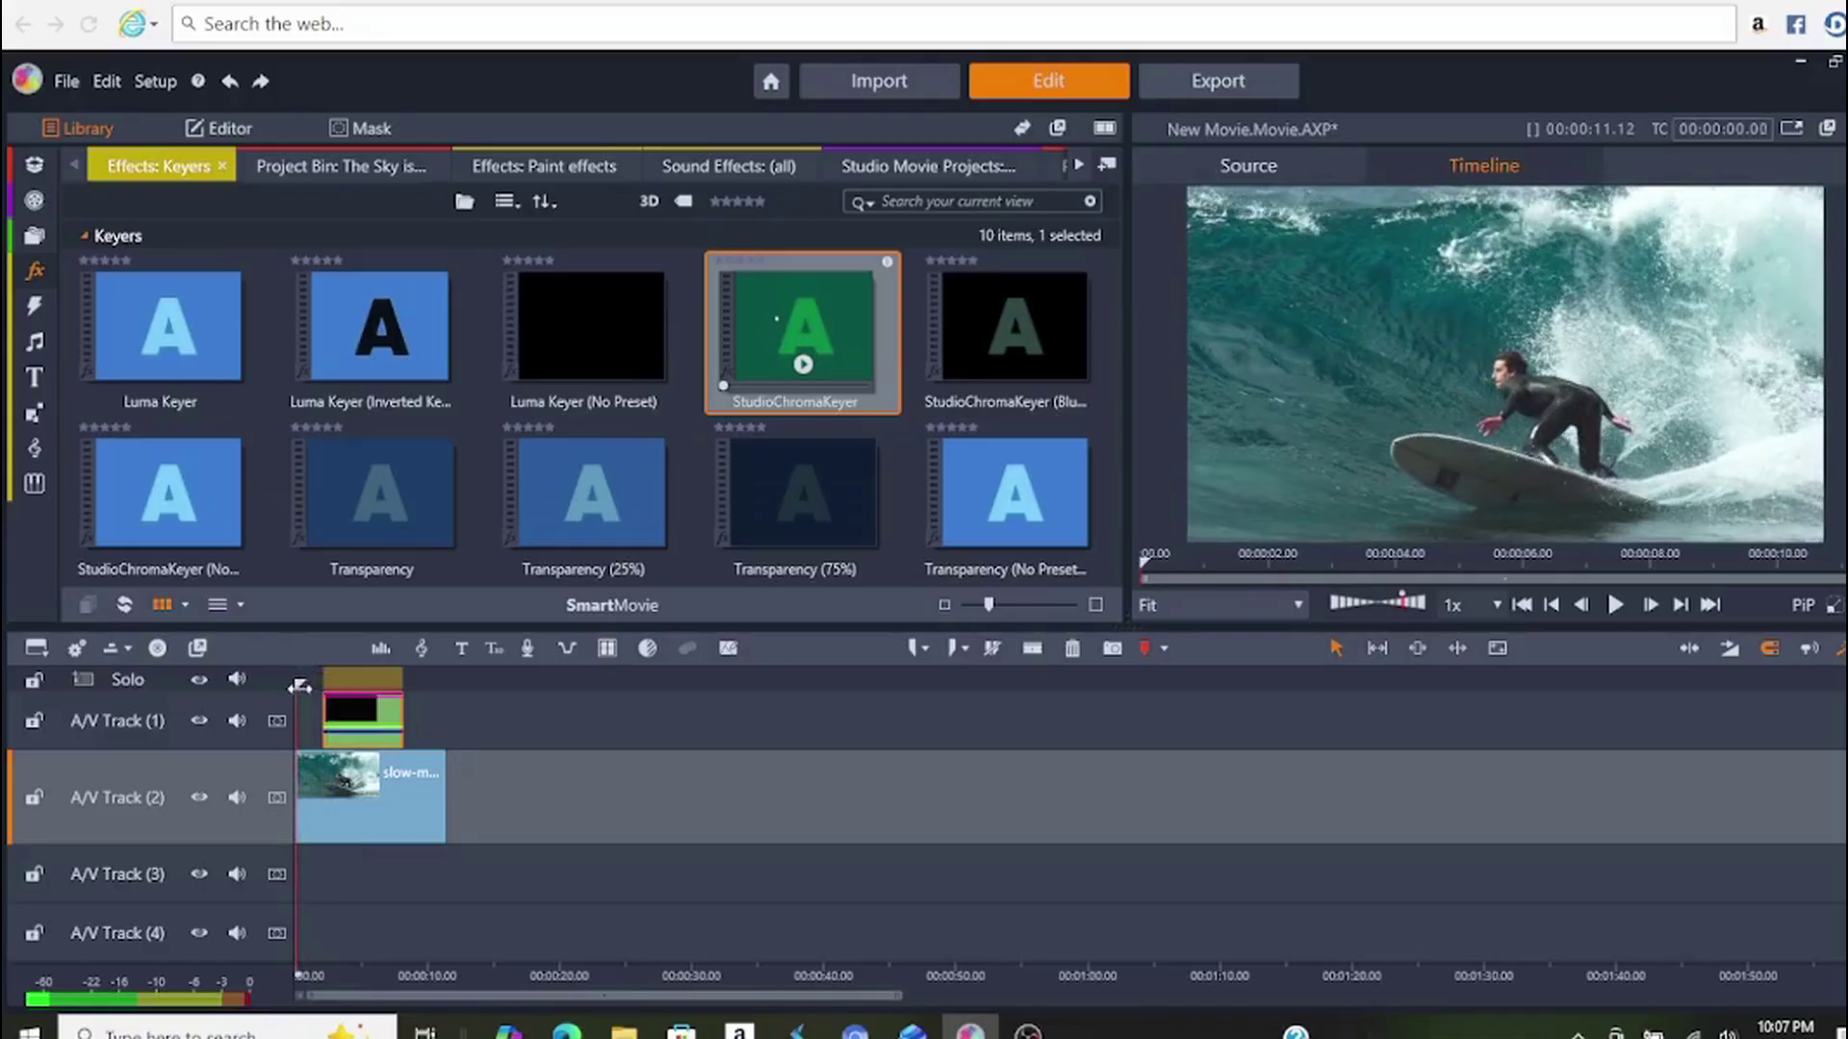
{"action": "left_click_drag", "start_coordinate": [309, 711], "coordinate": [307, 713]}
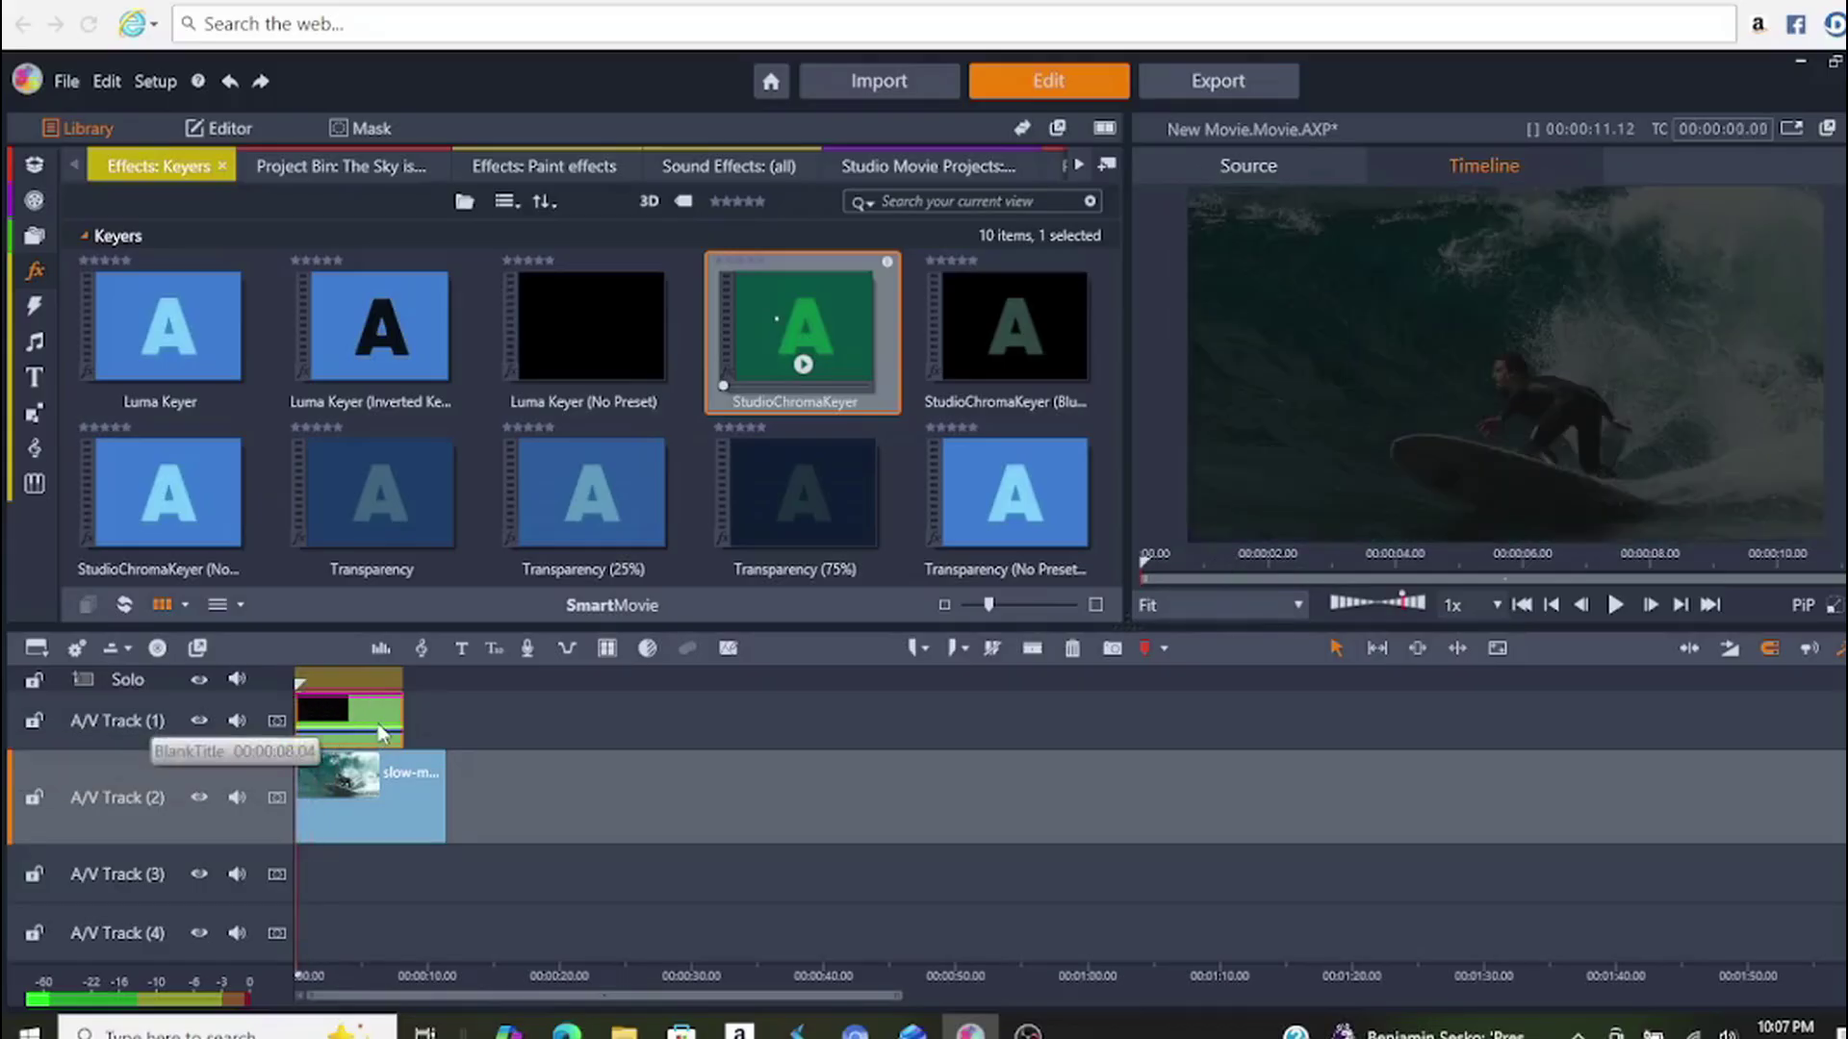
{"action": "left_click_drag", "start_coordinate": [374, 714], "coordinate": [296, 700]}
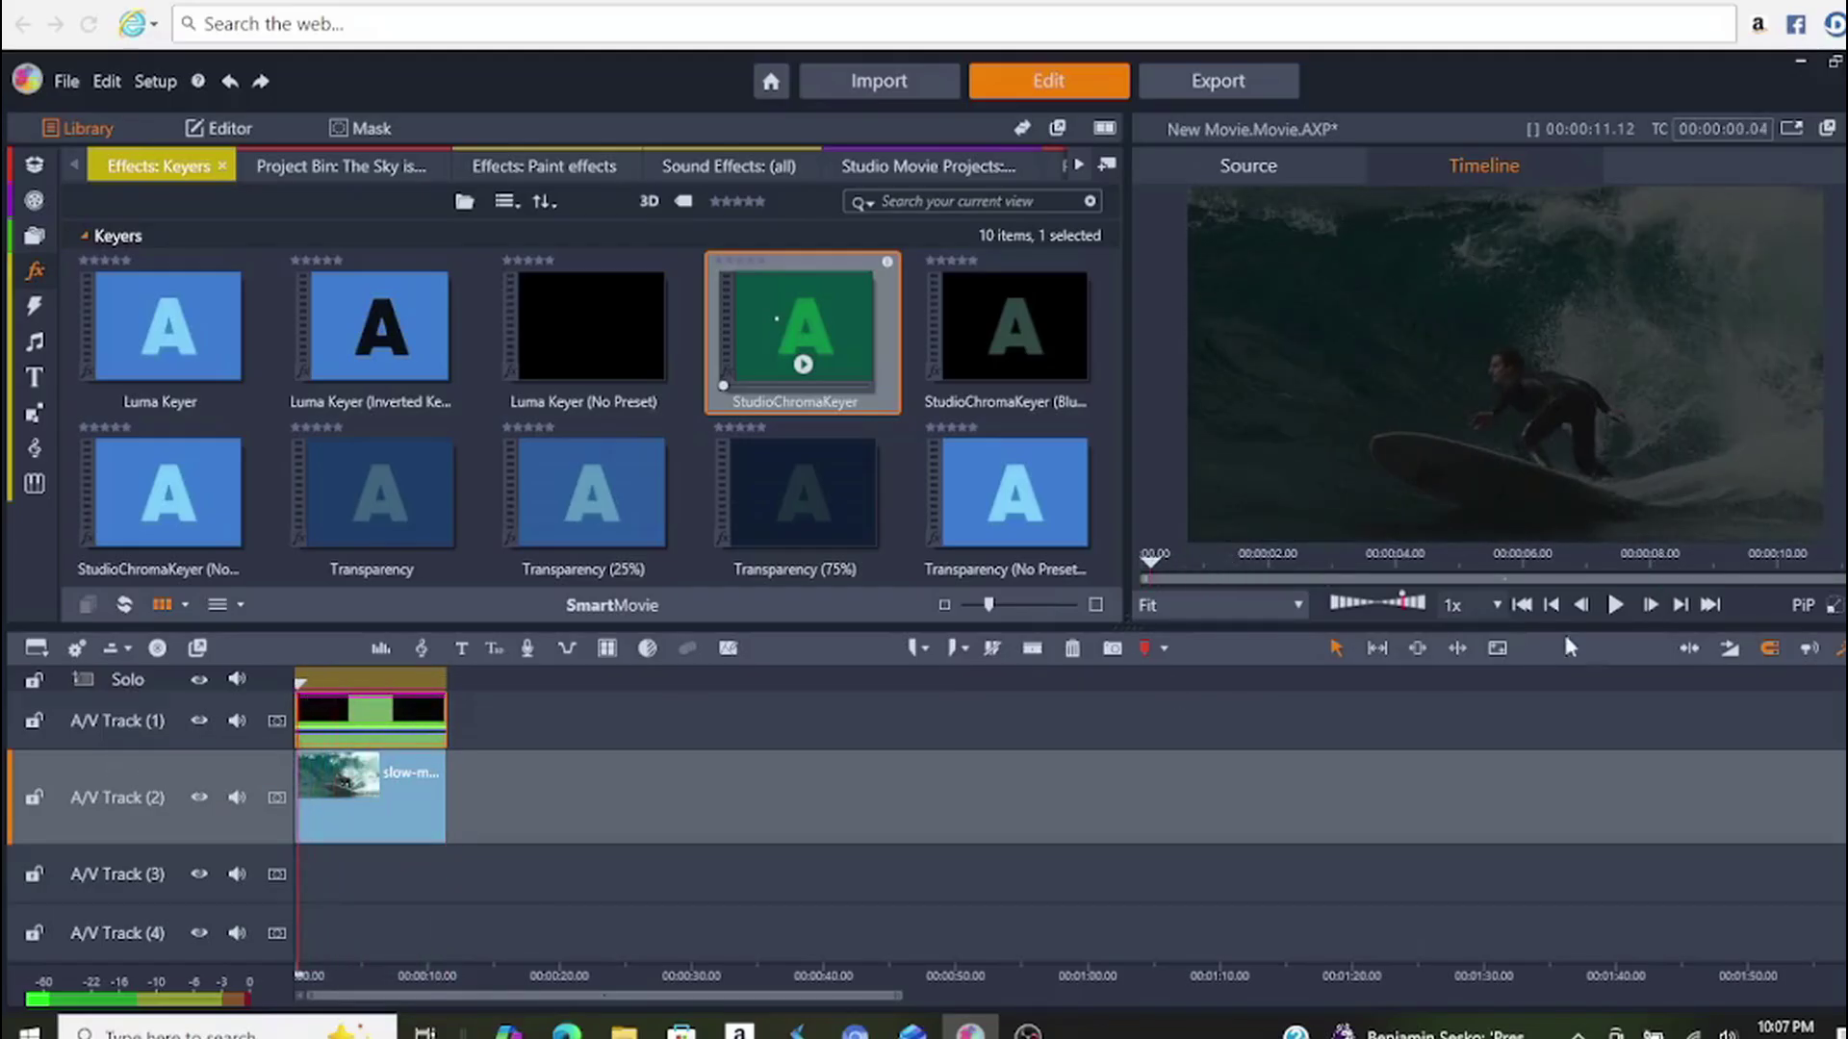
{"action": "left_click", "coordinate": [1619, 609]}
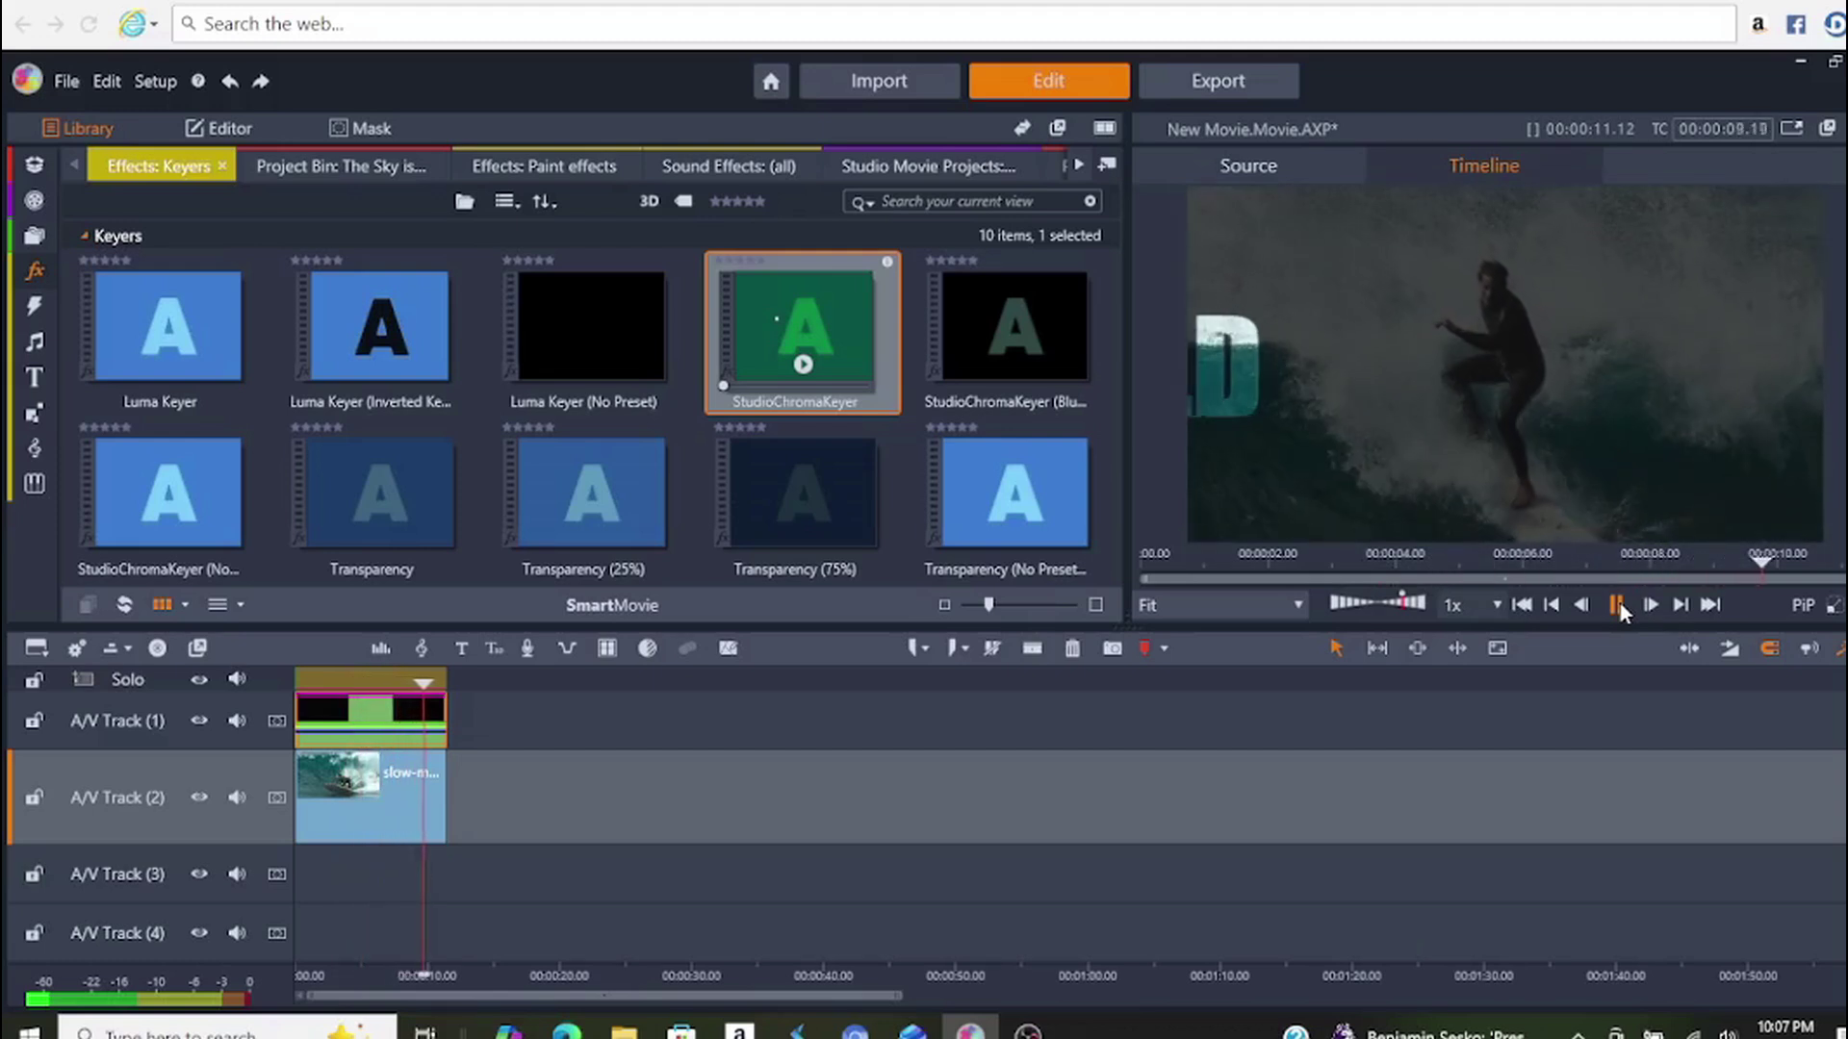
{"action": "left_click", "coordinate": [1619, 603]}
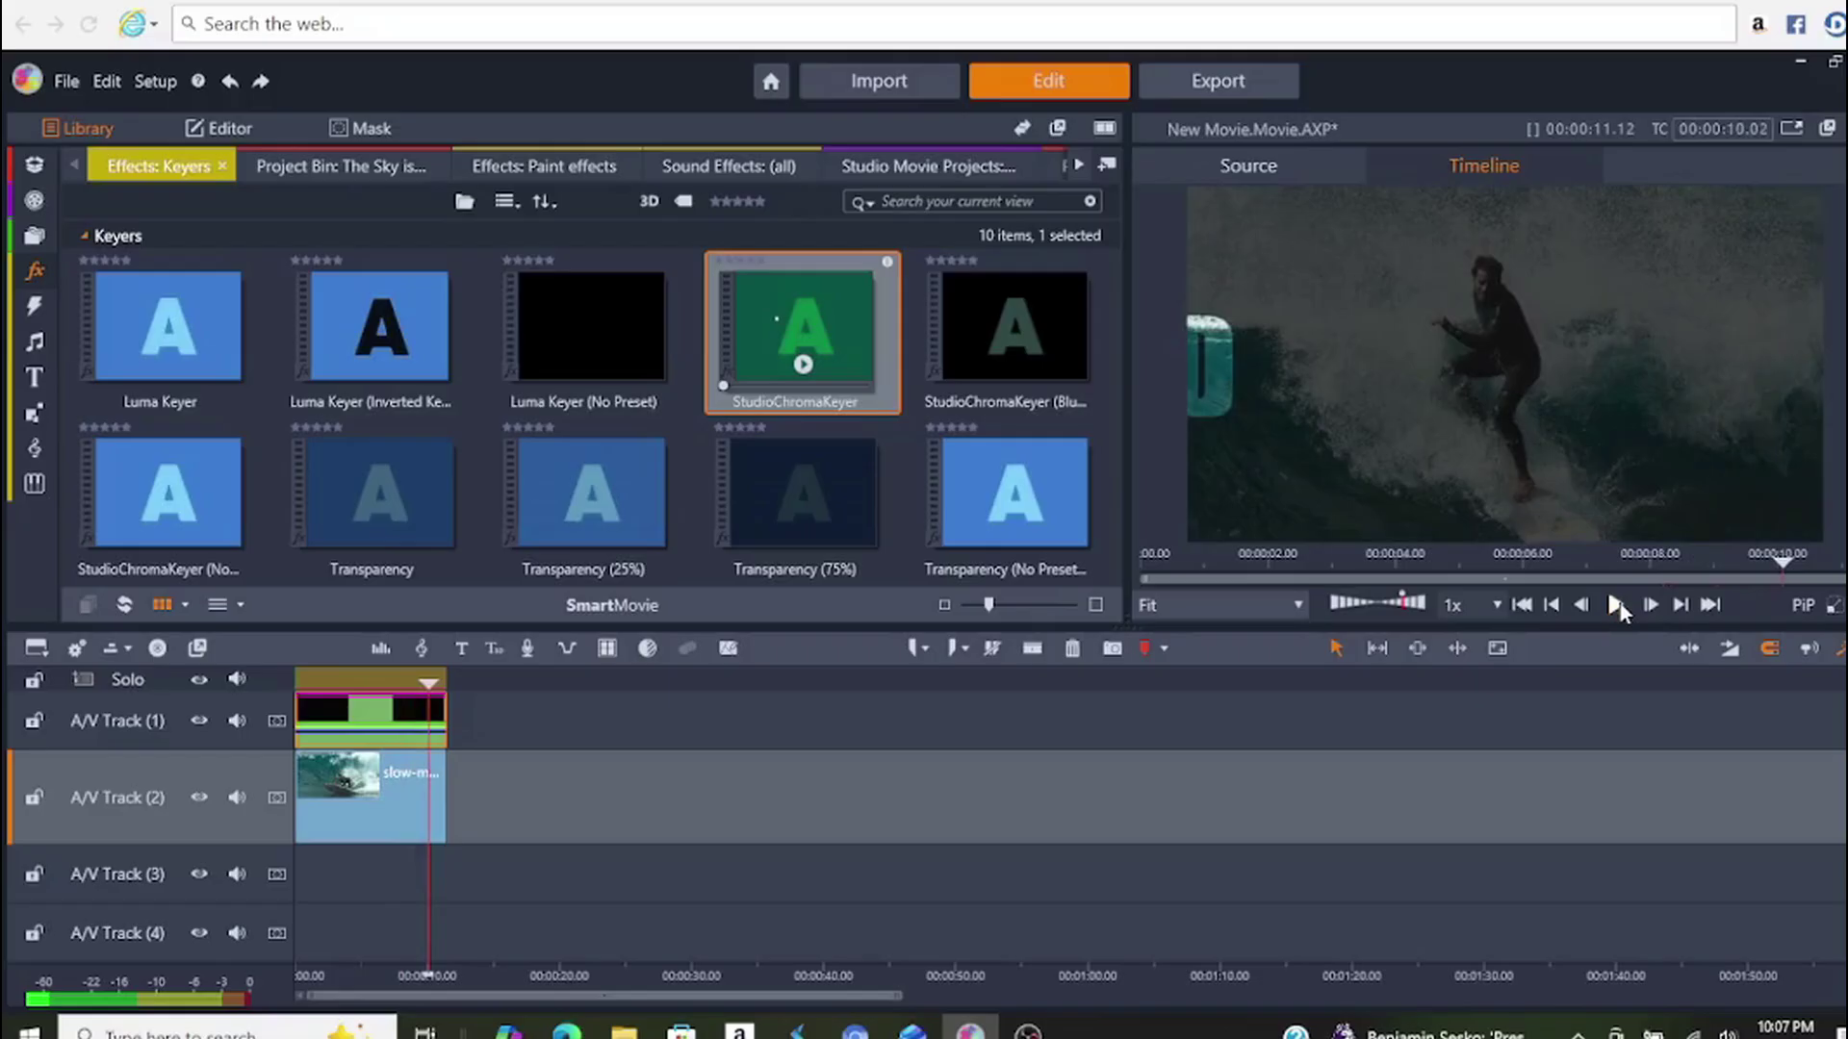